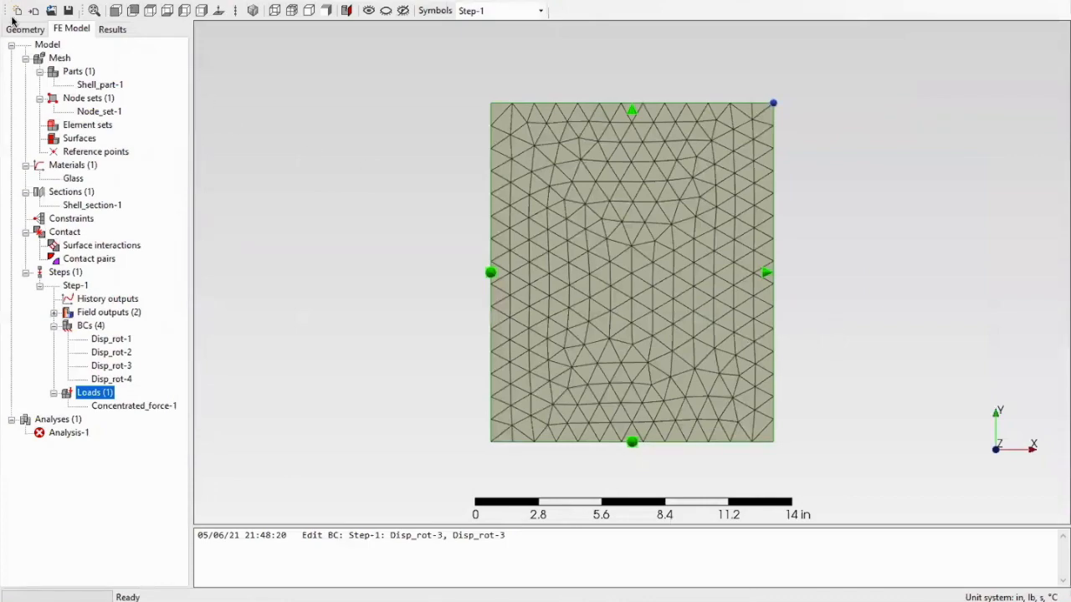
left_click(34, 30)
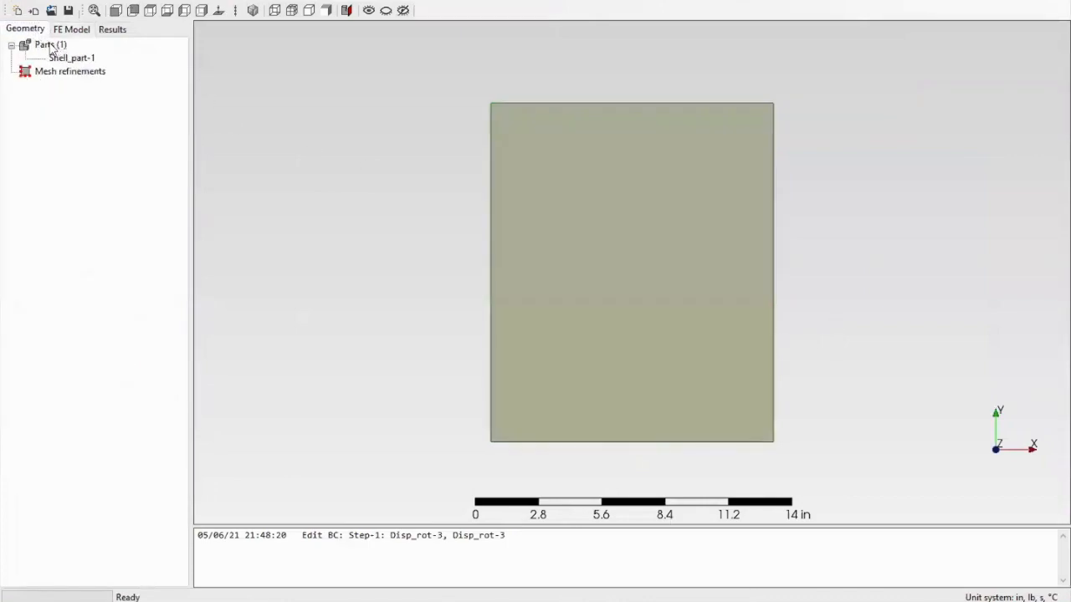
left_click(52, 45)
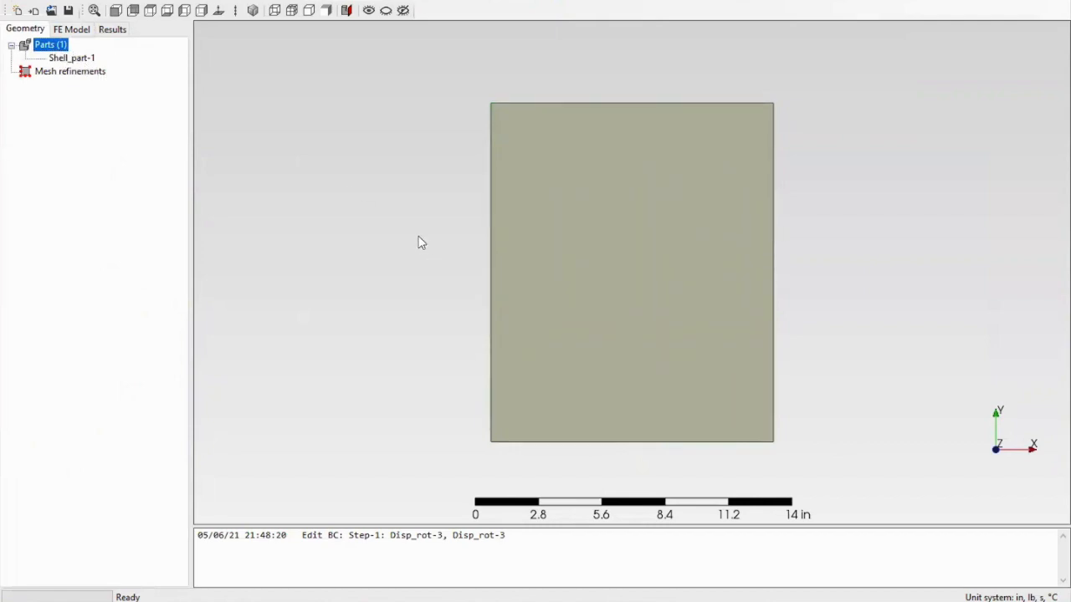
left_click(35, 12)
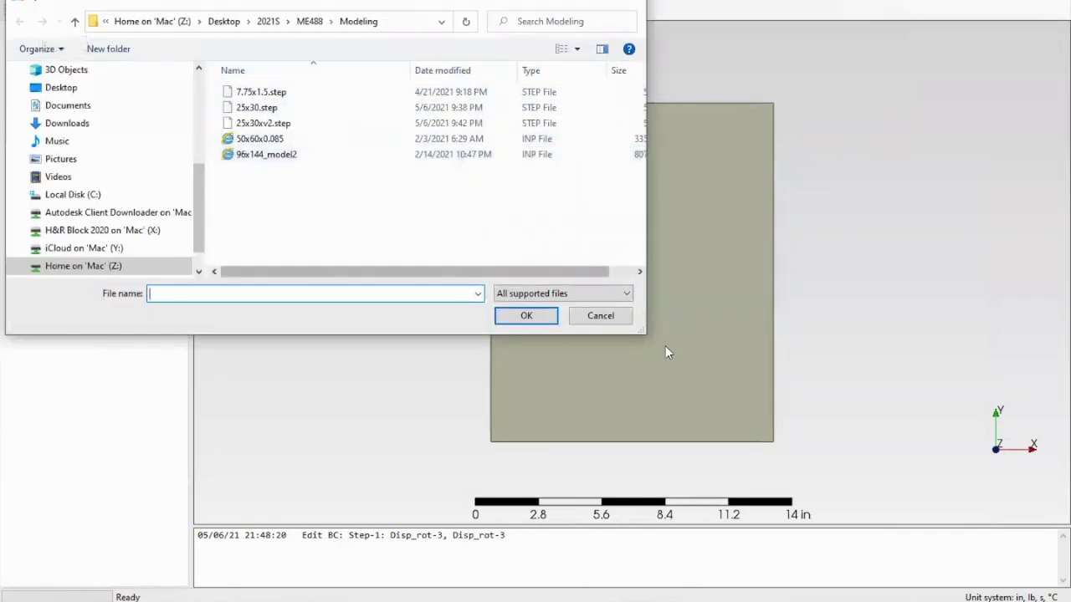
left_click(619, 314)
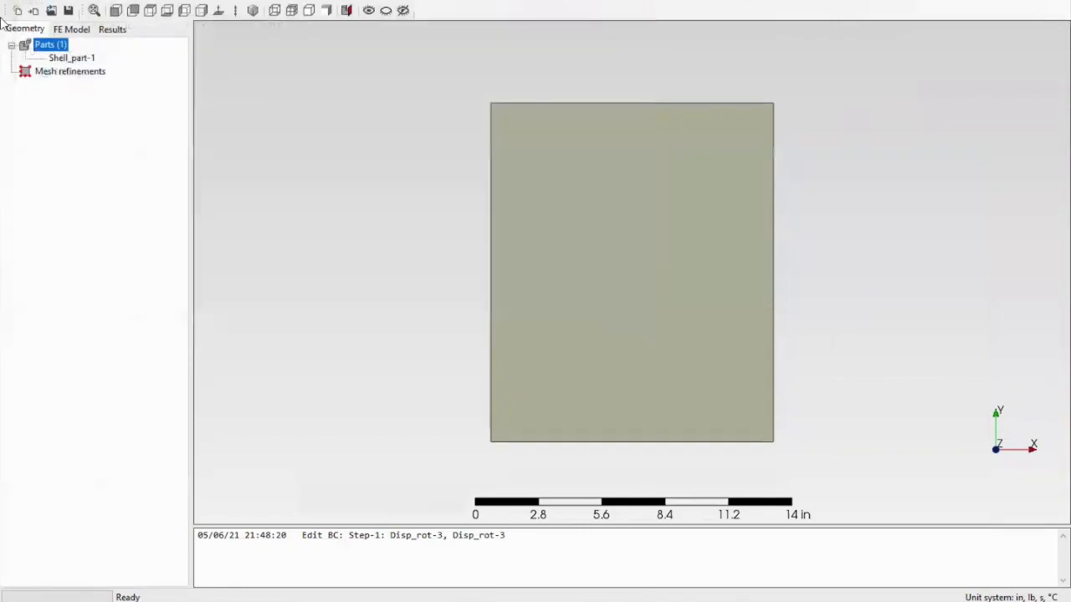
- Create the mesh for the shell part
left_click(180, 4)
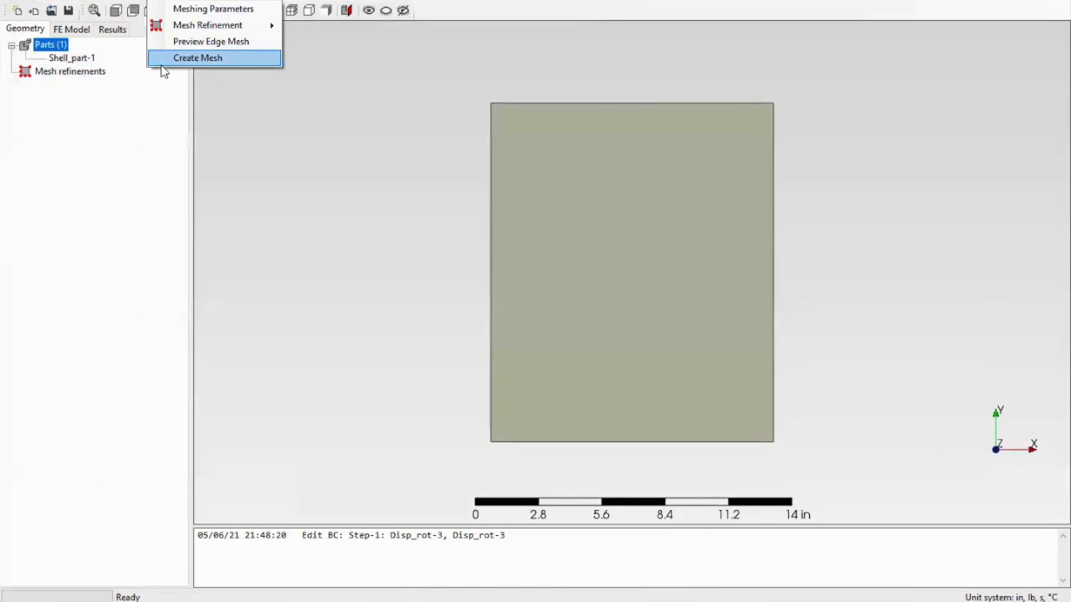
left_click(163, 63)
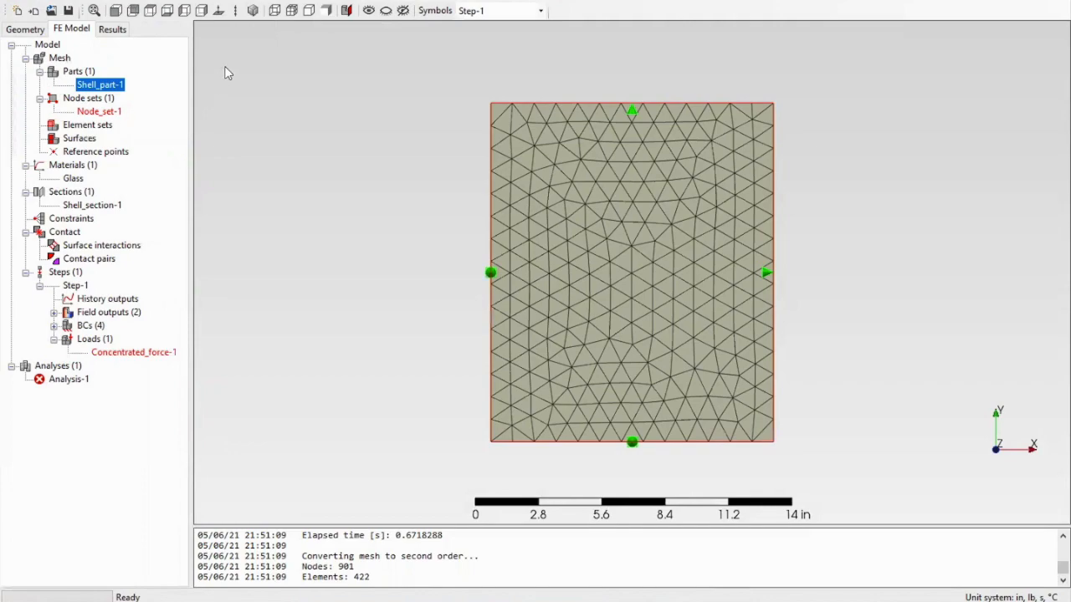
- Examine the material library and the elastic properties defined for the Glass material
left_click(240, 7)
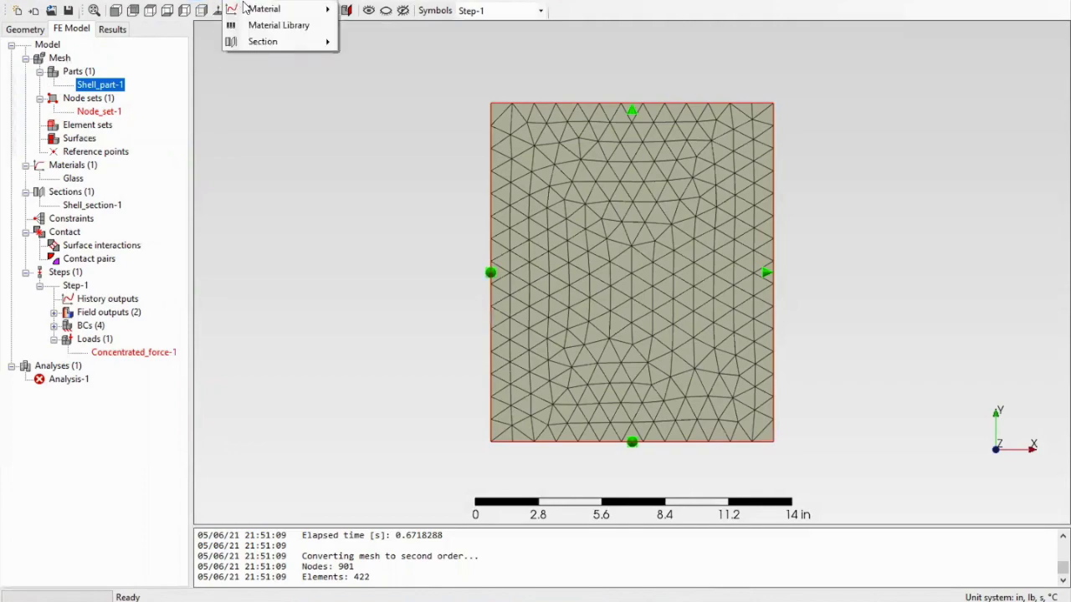
left_click(254, 26)
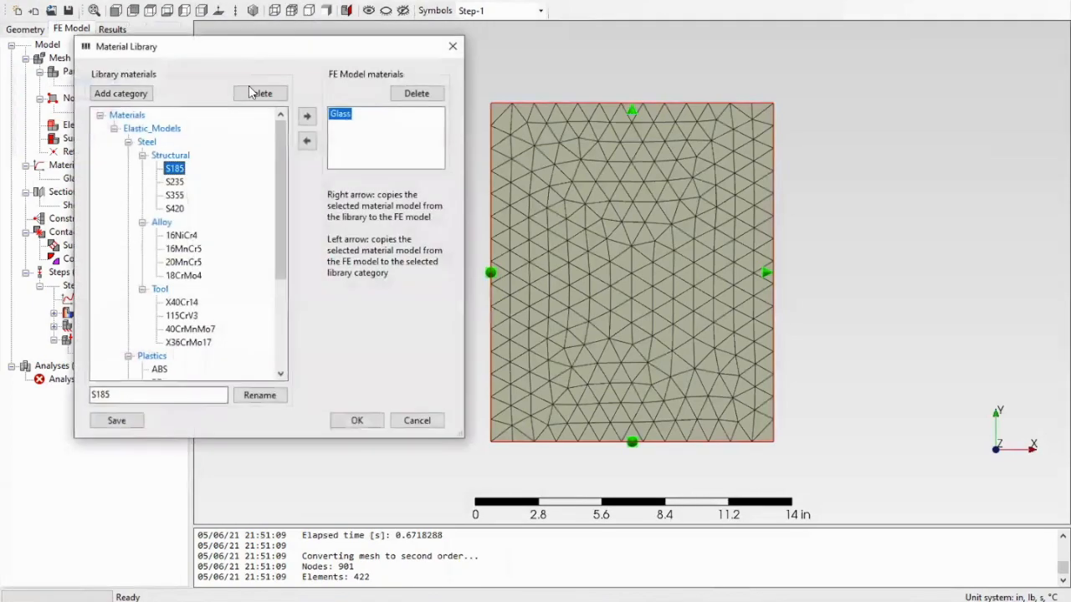
scroll(253, 292, "down", 5)
scroll(255, 295, "down", 1)
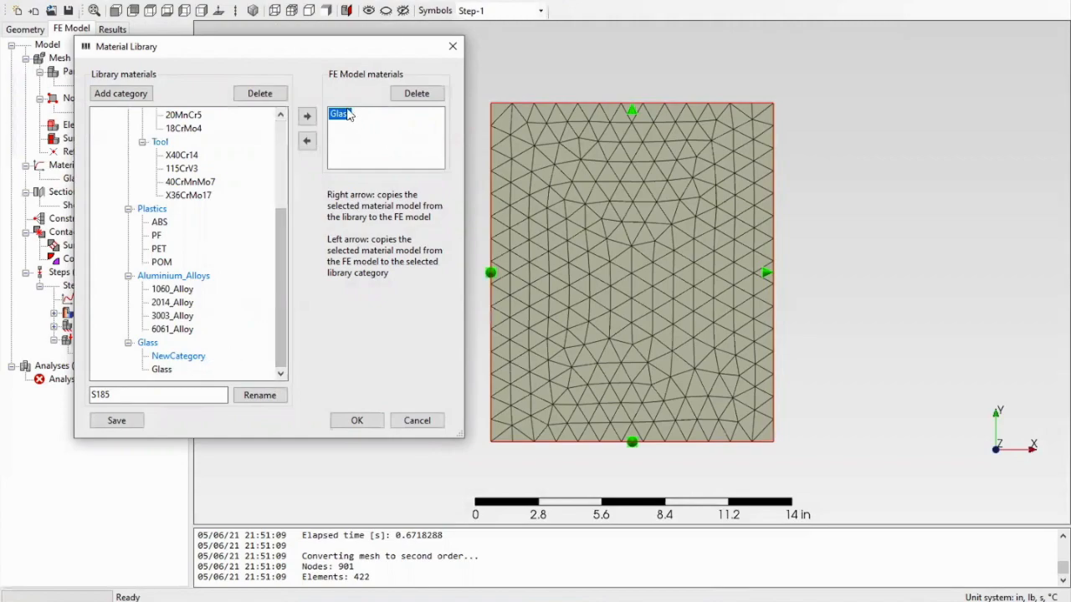
left_click(401, 421)
double_click(73, 178)
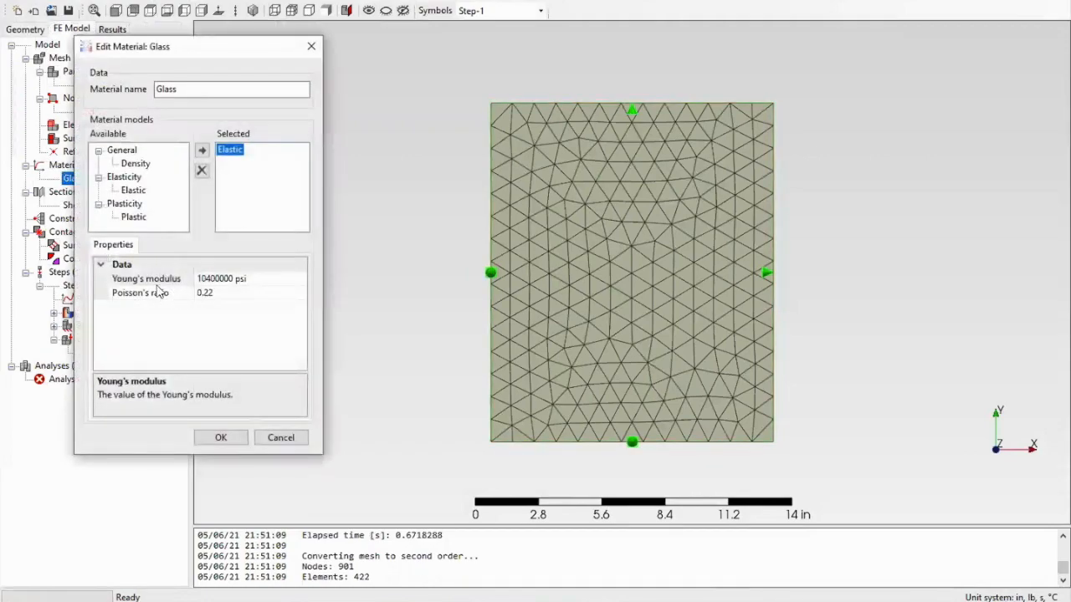
left_click(220, 444)
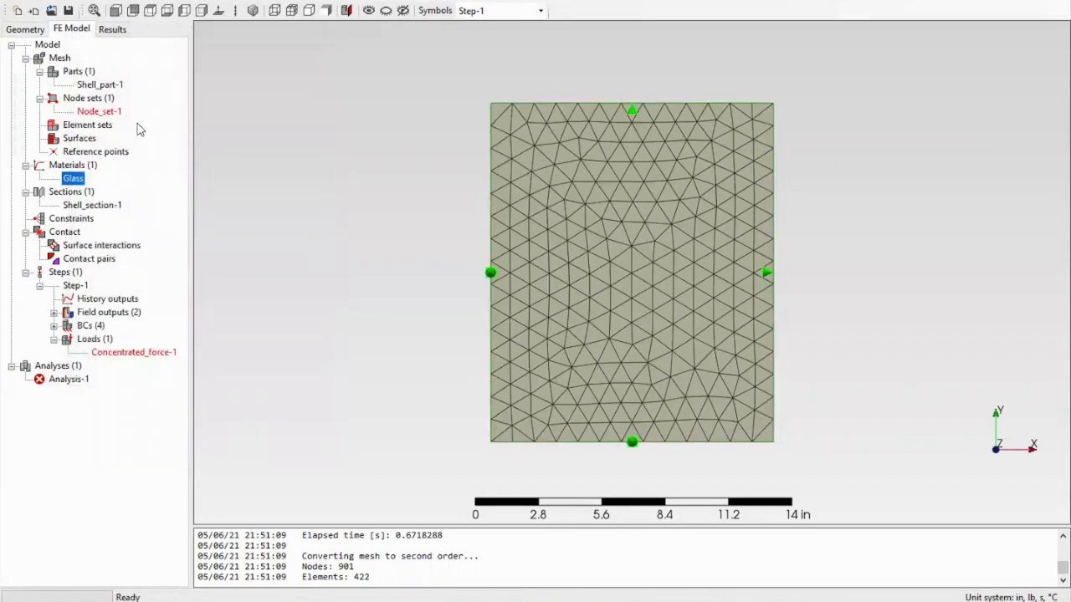
- Redefine Node_set-1 by node-based selection so it contains the node at the plate's upper-right corner
double_click(107, 112)
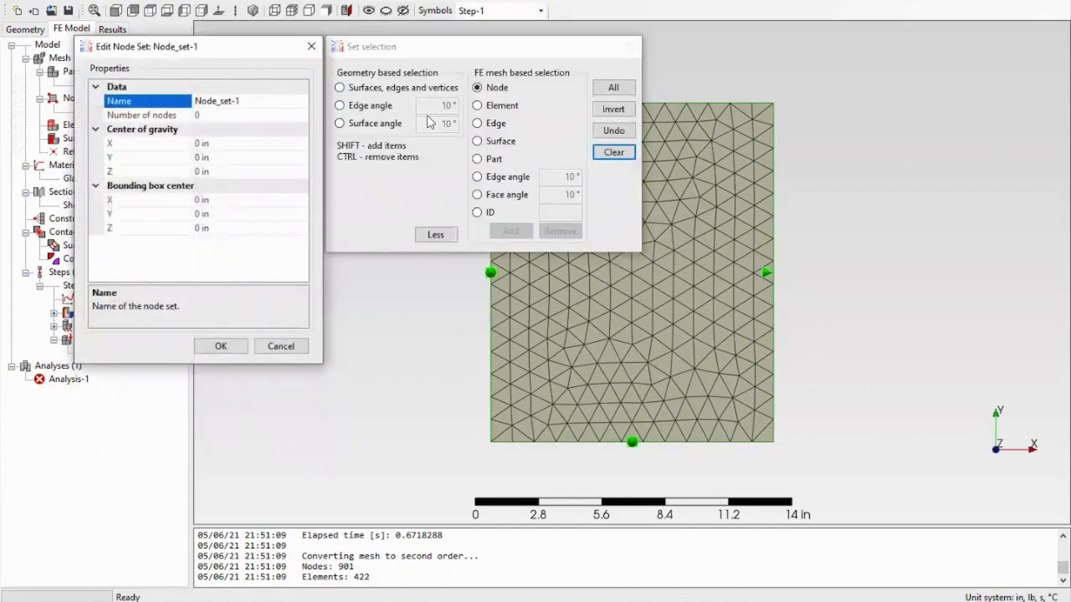
left_click(444, 238)
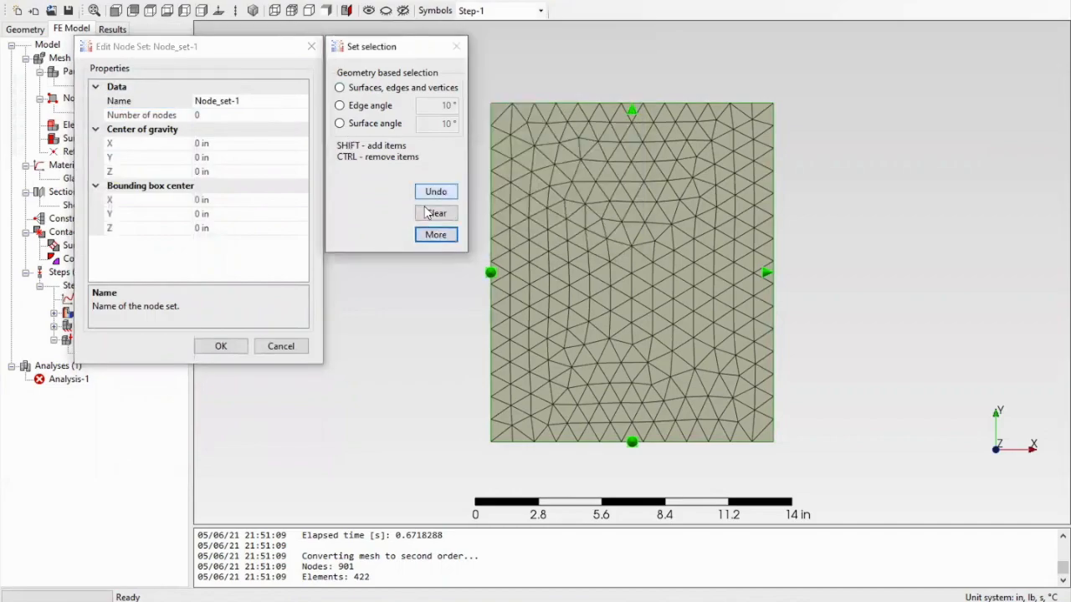
left_click(436, 235)
left_click(478, 90)
left_click_drag(517, 52, 381, 87)
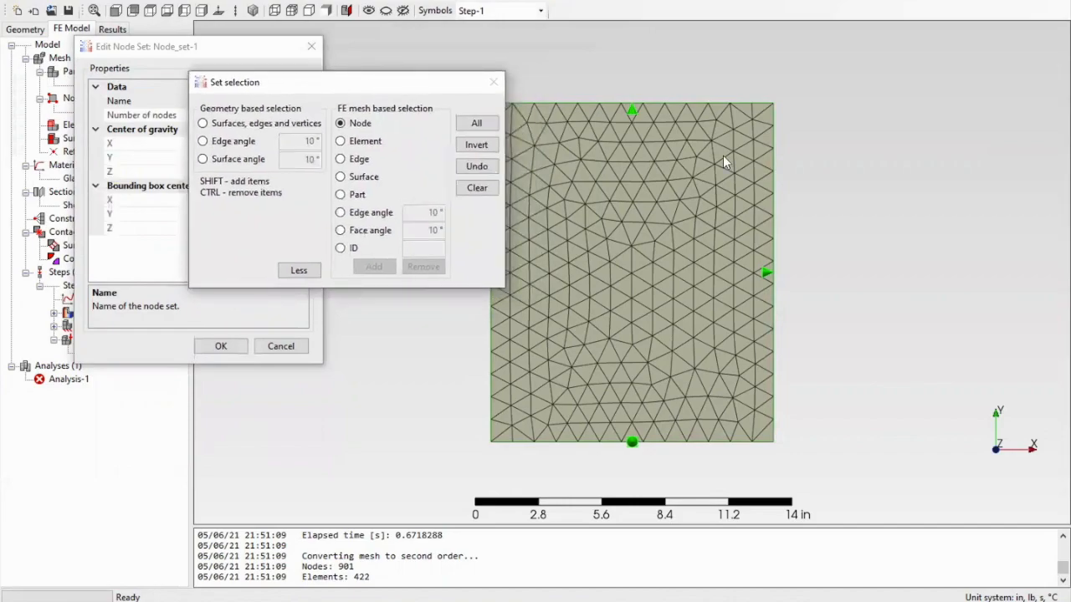
left_click(773, 104)
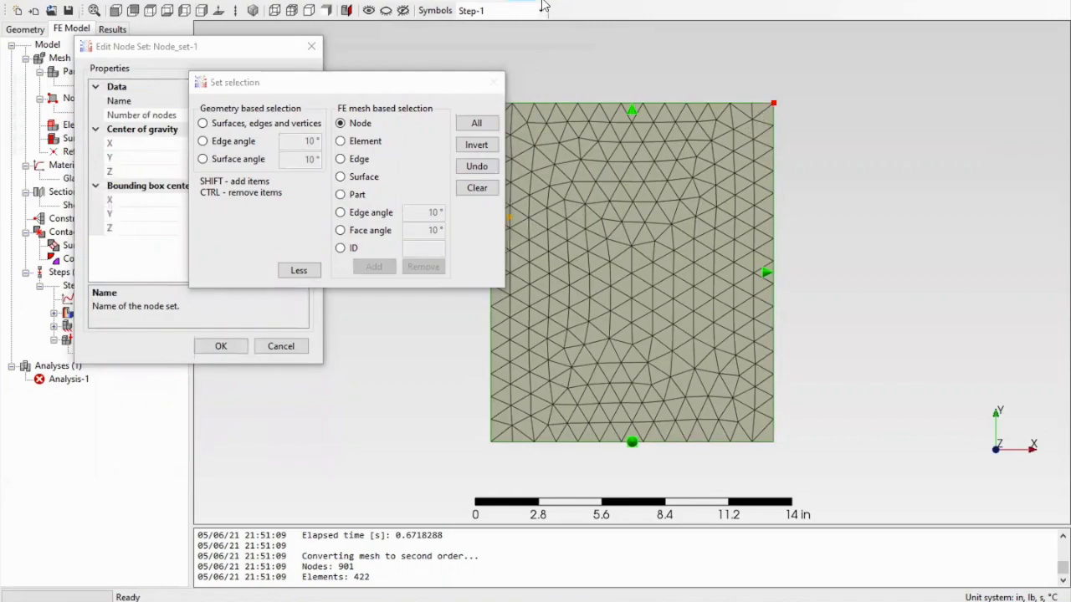
left_click(308, 269)
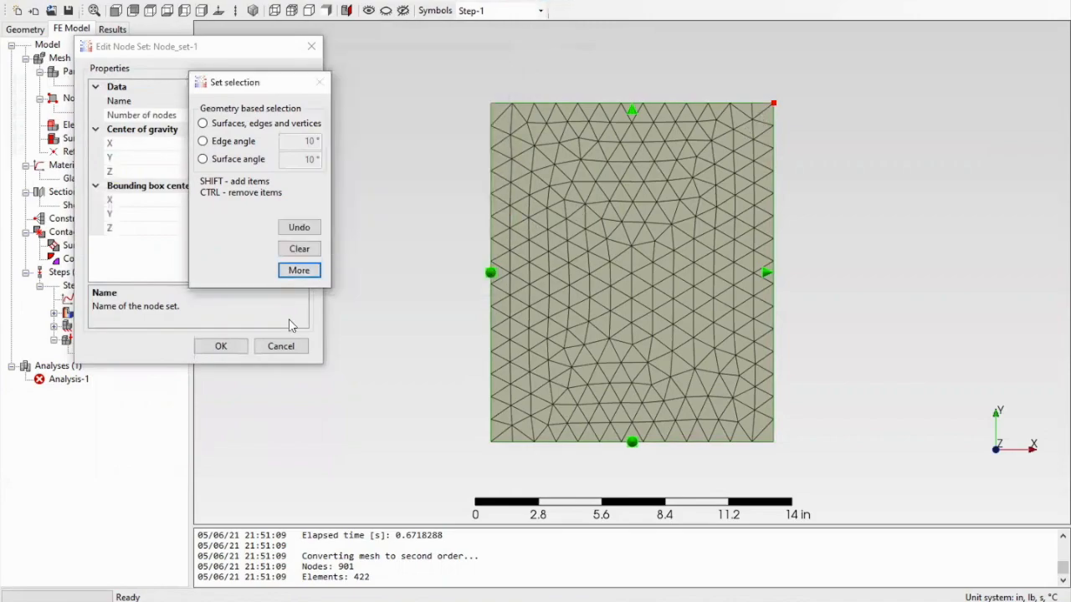
left_click(235, 347)
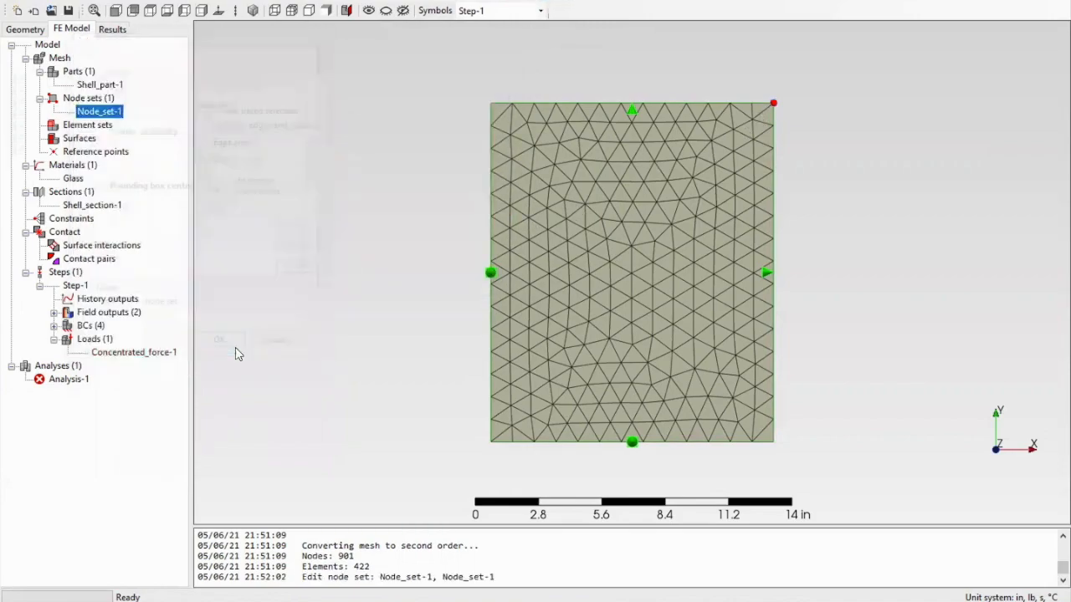
- Review the static settings of Step-1, including its Nlgeom option for nonlinear large deformations
right_click(72, 273)
key("Escape")
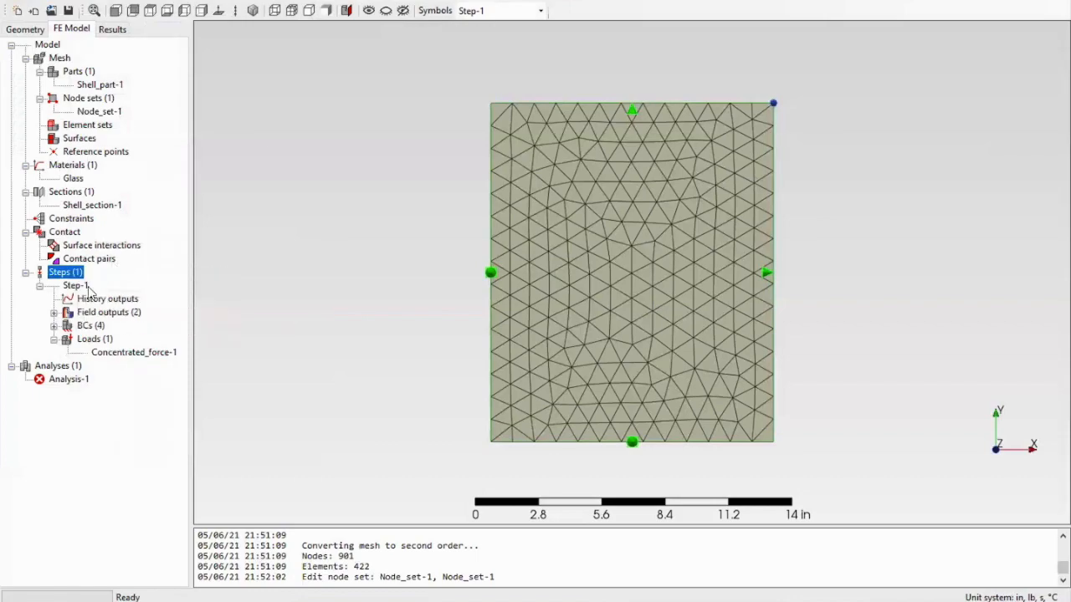
double_click(87, 288)
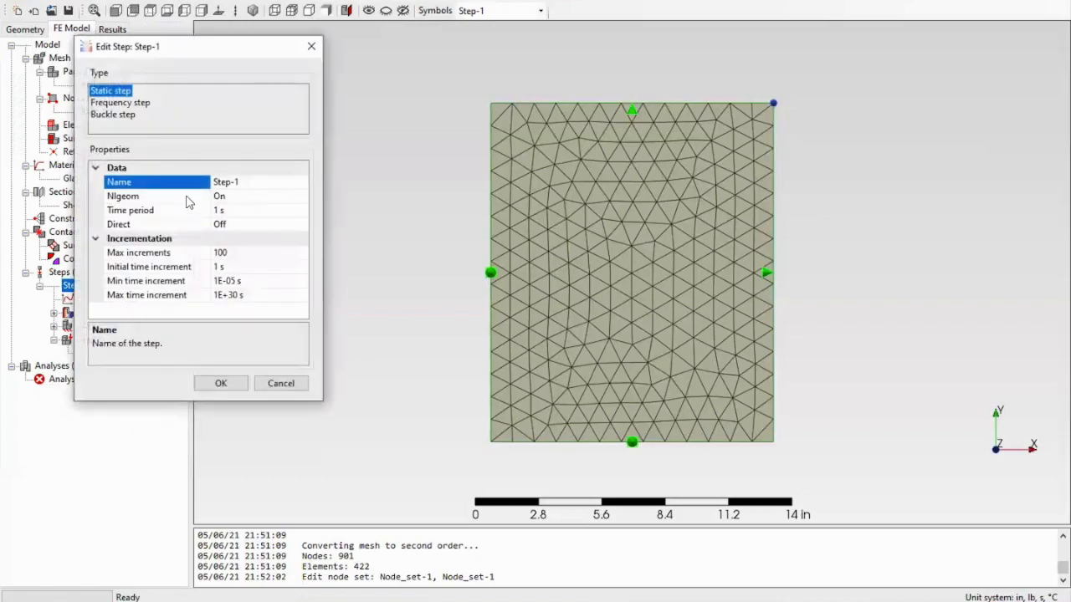
left_click(188, 197)
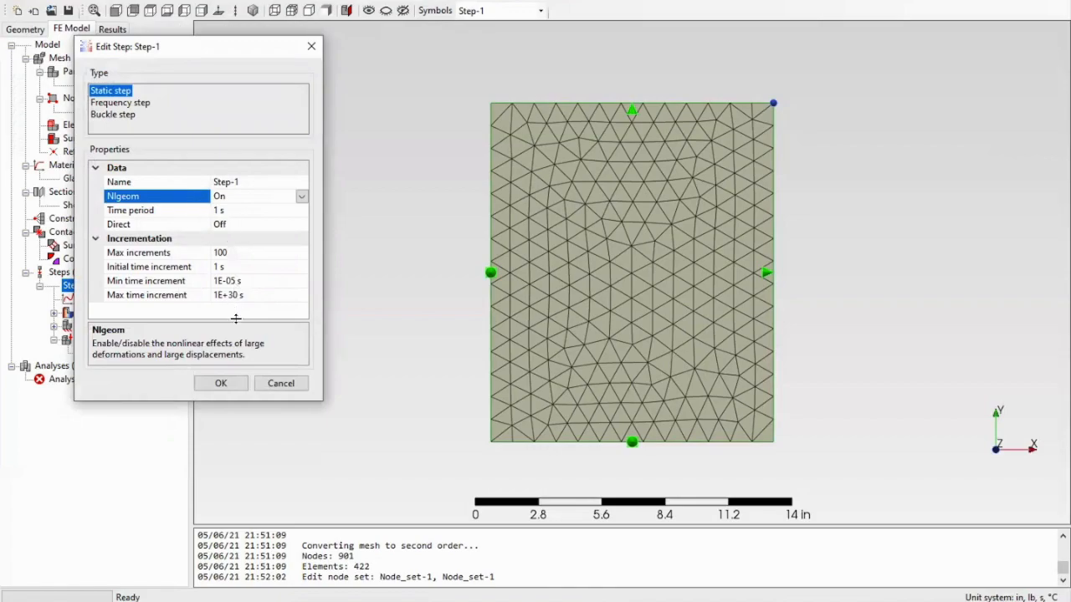
left_click(227, 381)
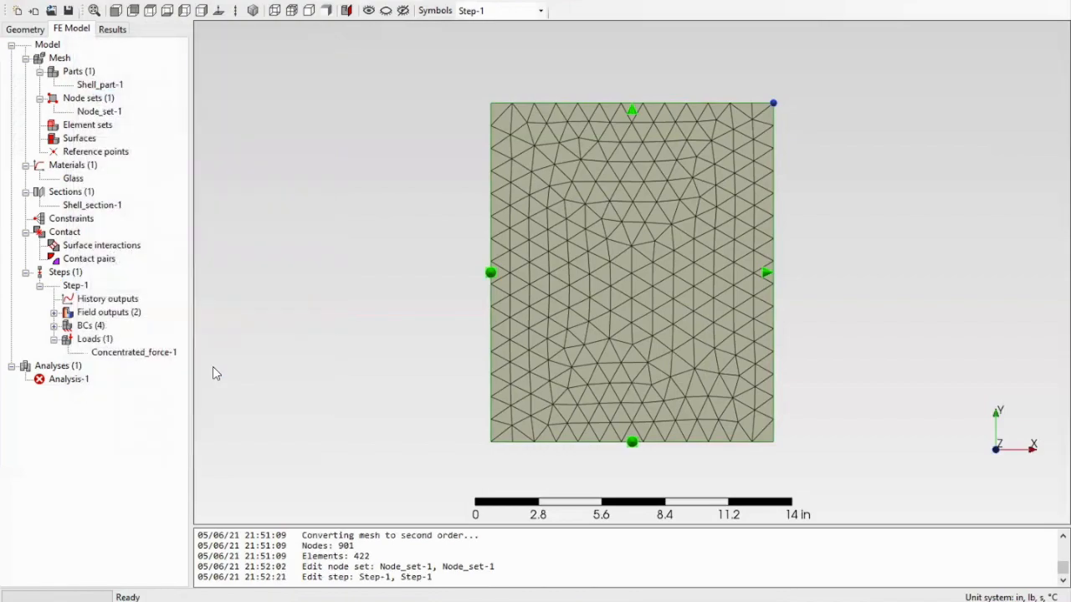
- Review the displacement boundary conditions Disp_rot-3 and Disp_rot-4 on the plate's upper and right edges
left_click(53, 326)
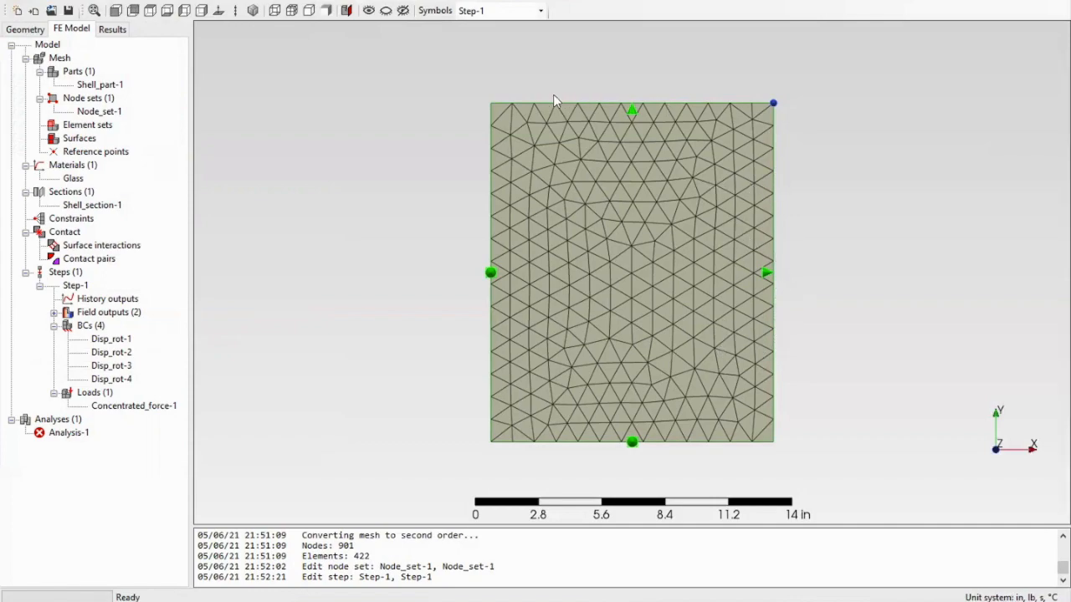
double_click(111, 365)
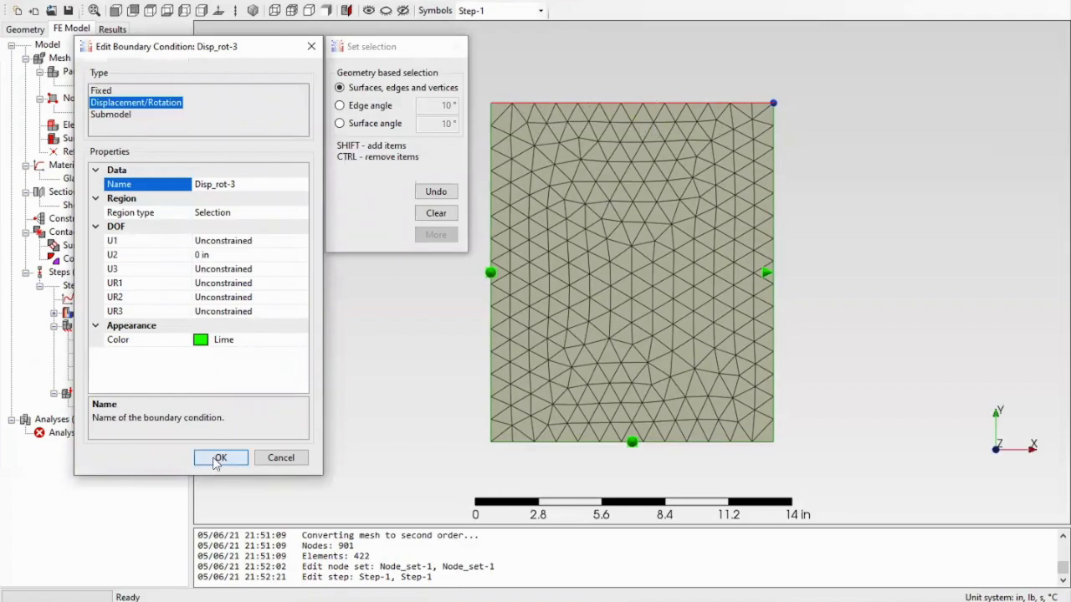
left_click(227, 254)
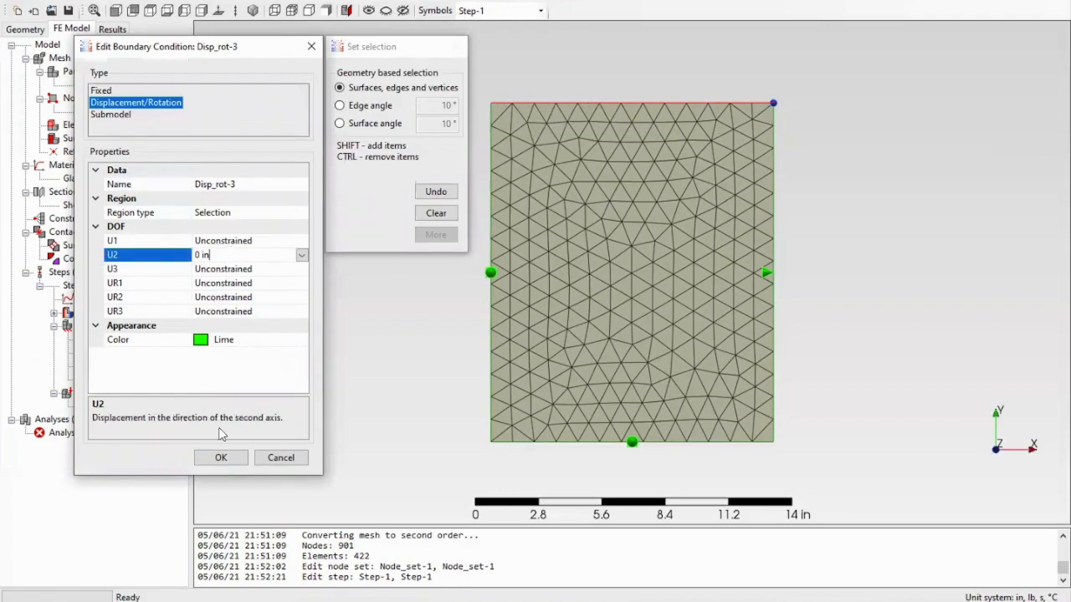
left_click(221, 458)
double_click(111, 379)
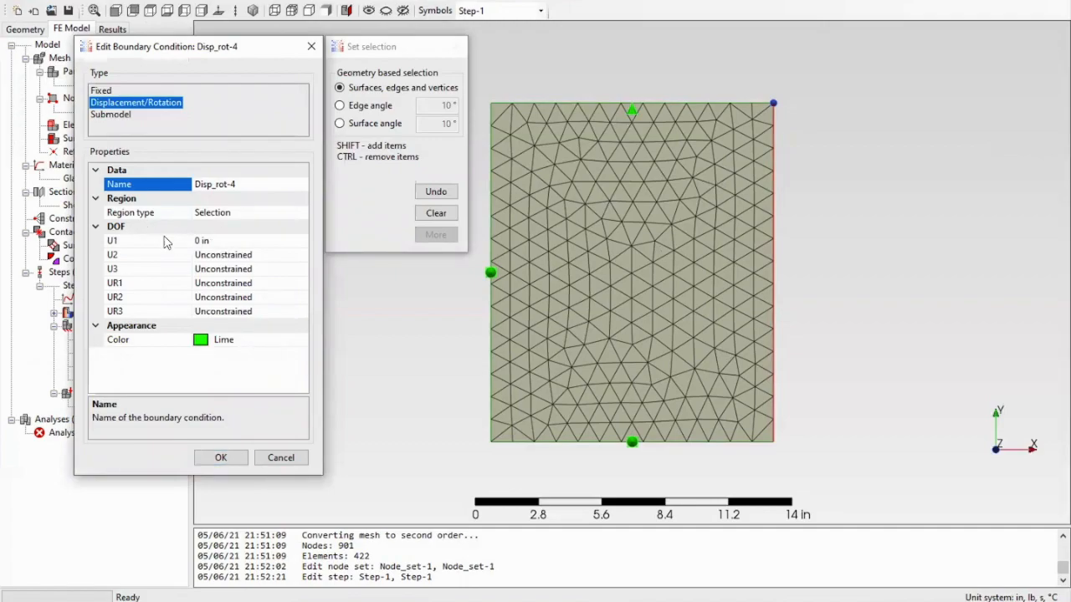
left_click(221, 458)
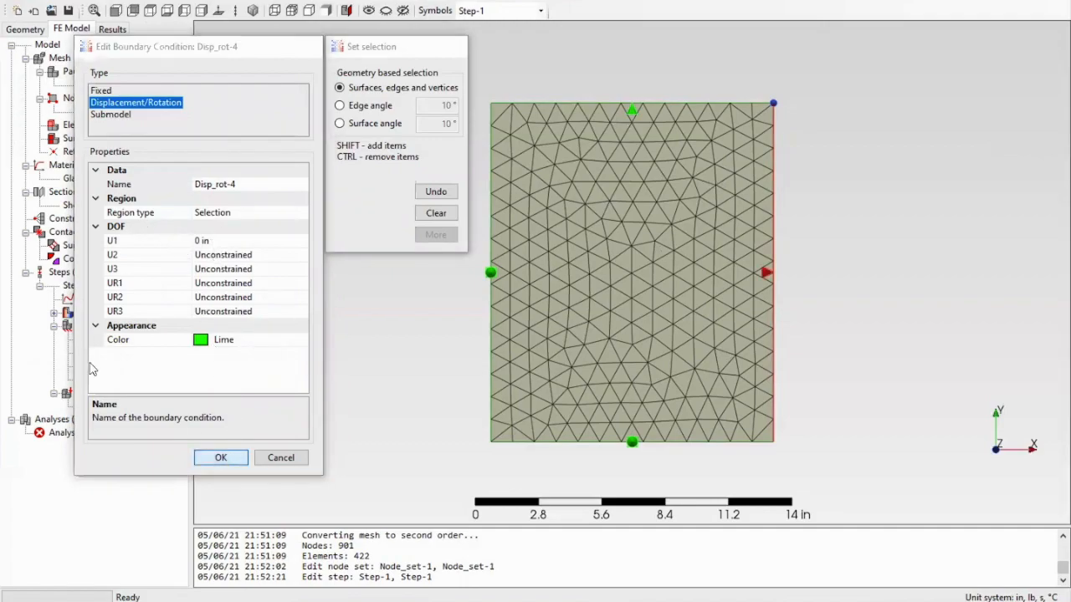
- Review the boundary conditions Disp_rot-1 and Disp_rot-2 on the plate's left and lower edges
double_click(91, 334)
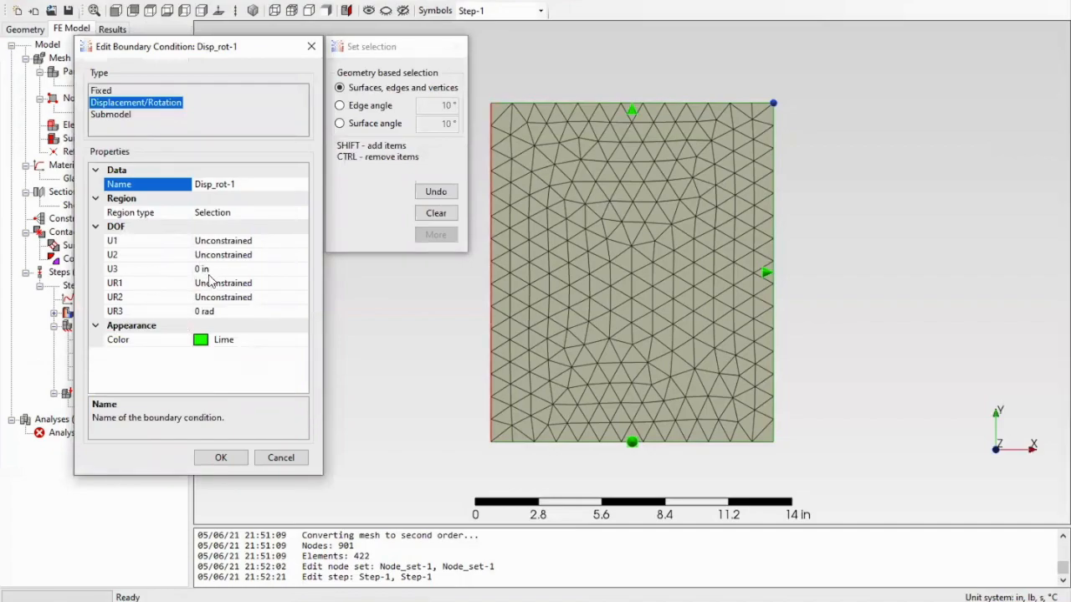
left_click(221, 458)
double_click(121, 381)
left_click(266, 458)
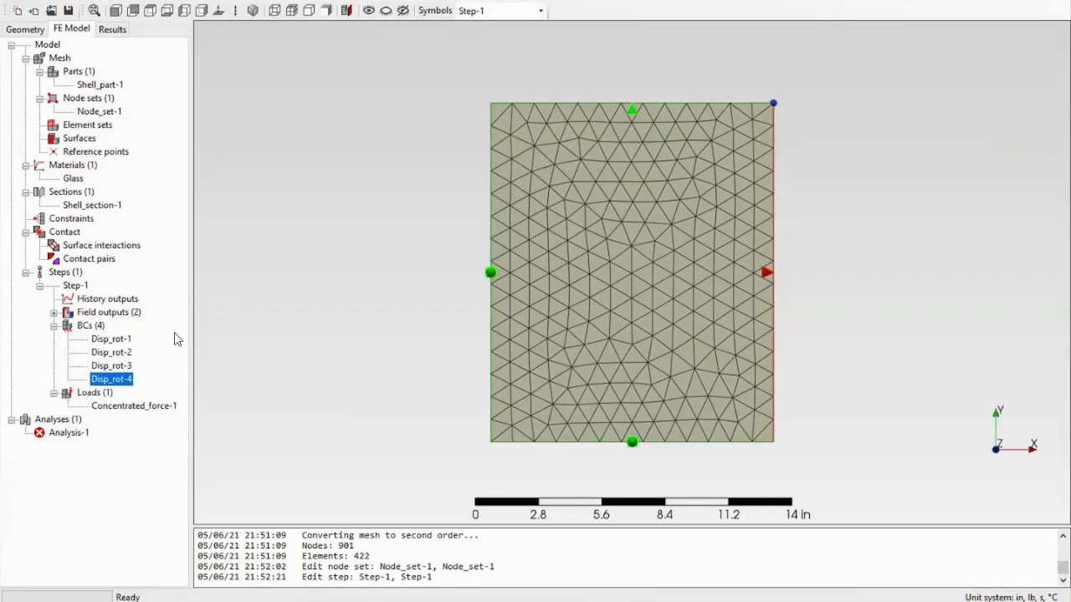
left_click(124, 353)
double_click(126, 356)
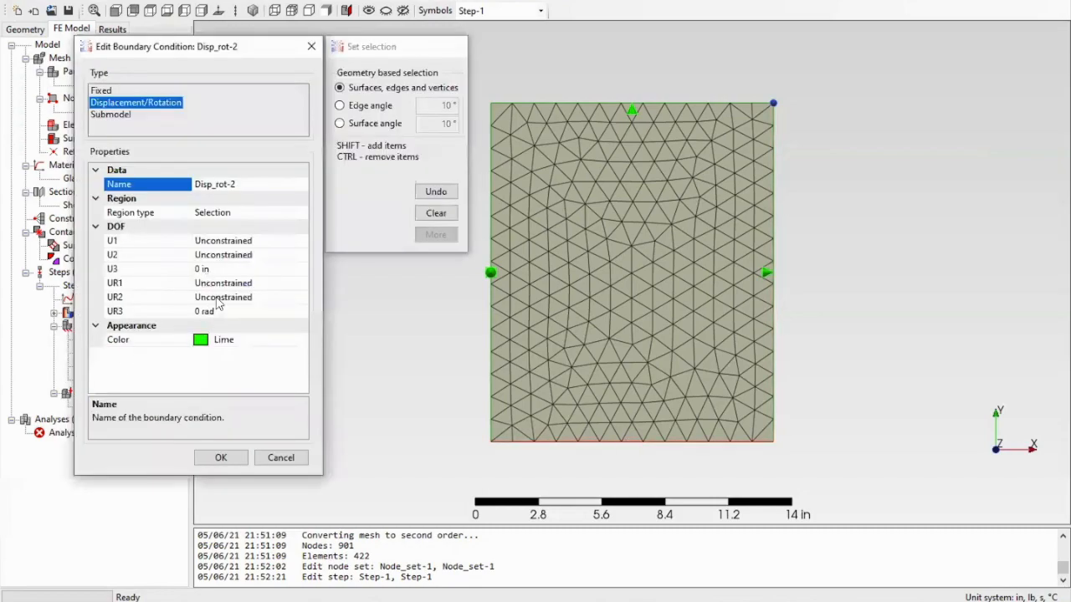
left_click(220, 458)
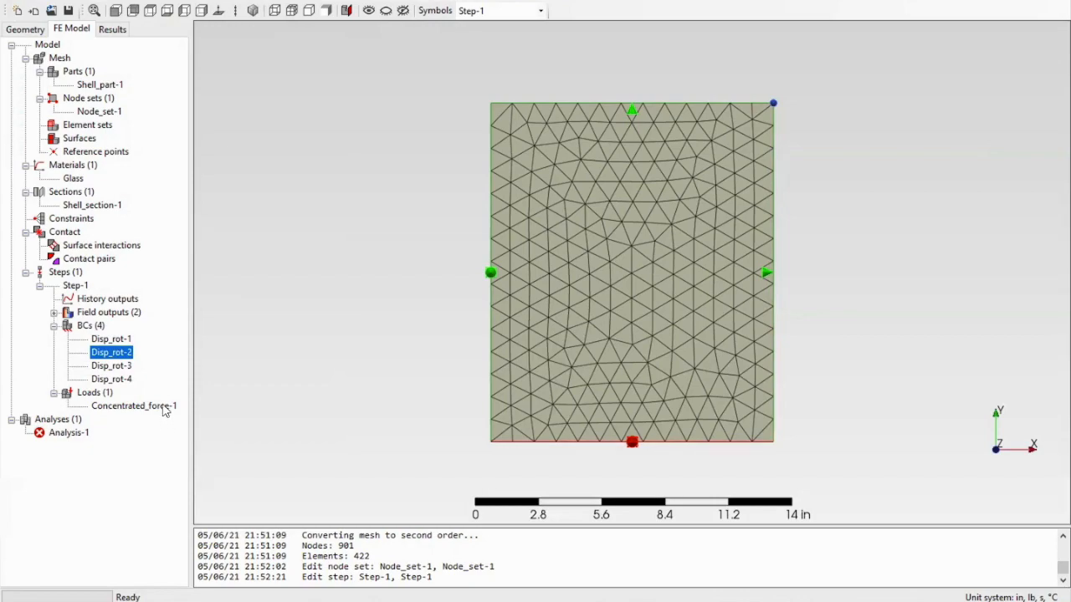
- Set the magnitude of the concentrated force on Node_set-1 to 10 lbf
double_click(165, 408)
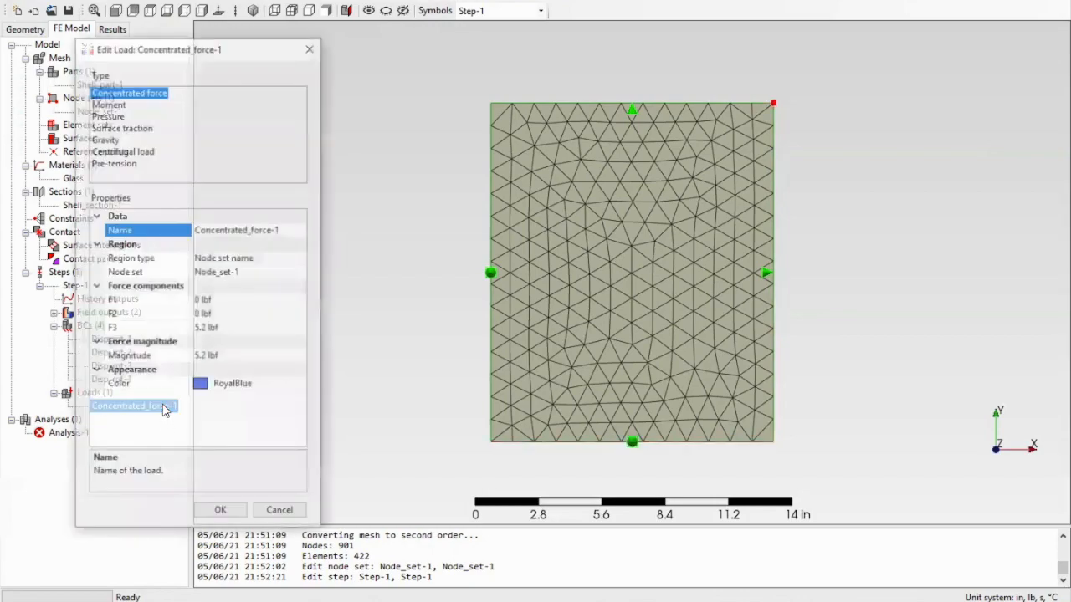
left_click(210, 358)
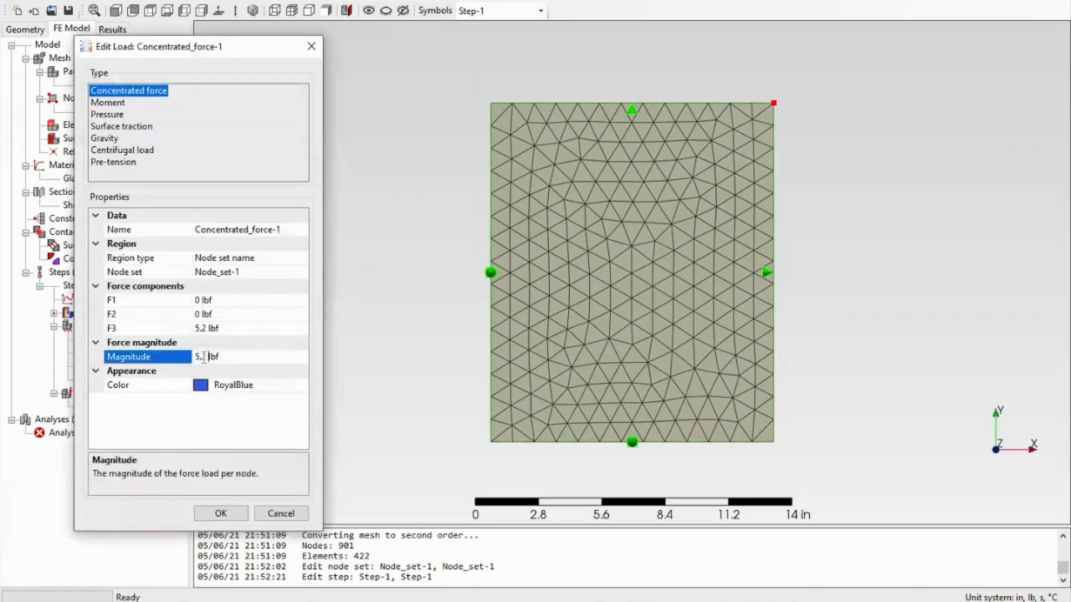
double_click(207, 357)
type("10")
left_click(221, 513)
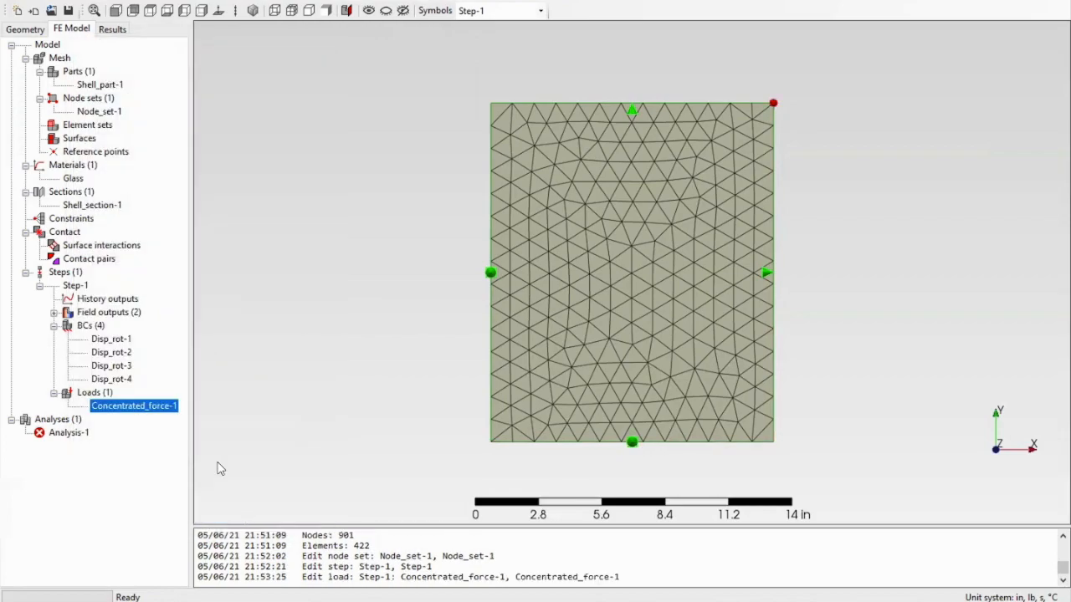
- Run Analysis-1 with the concentrated force, overwriting the existing analysis files, and open its results
left_click(79, 434)
right_click(79, 434)
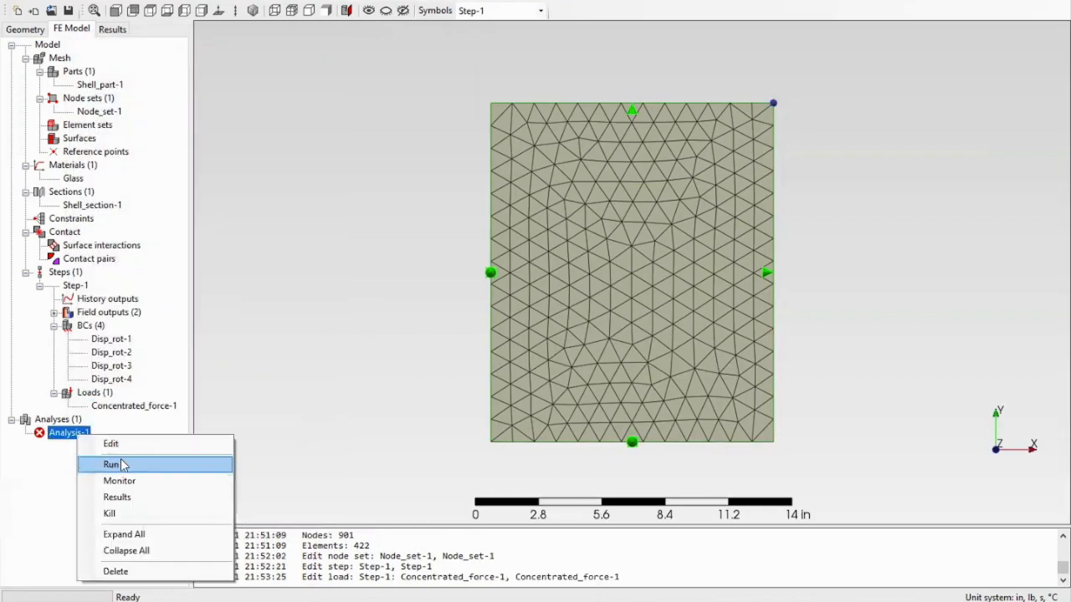
left_click(109, 464)
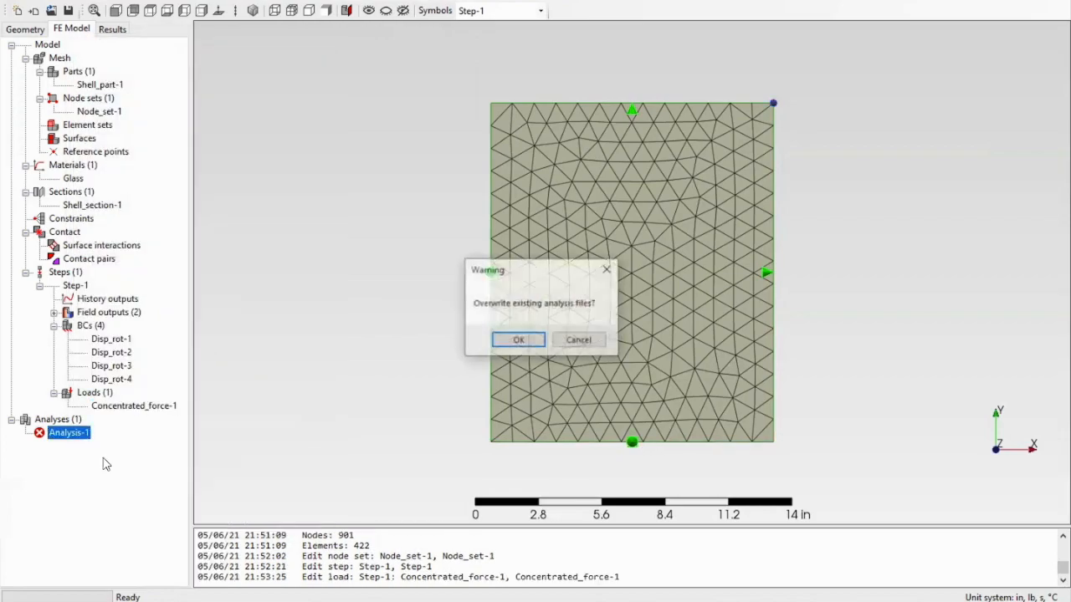
left_click(516, 342)
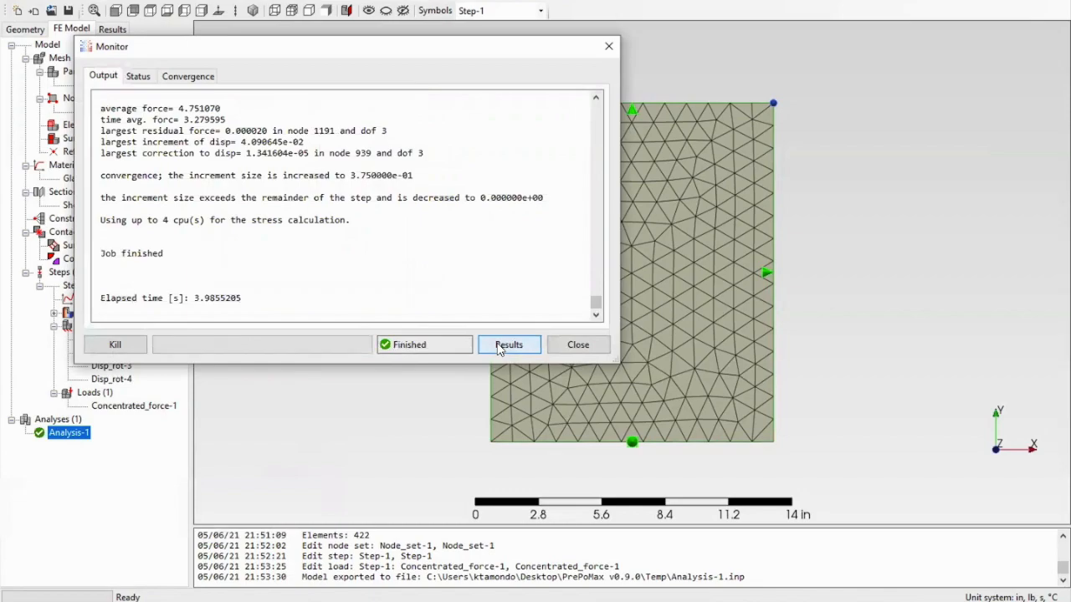
left_click(508, 345)
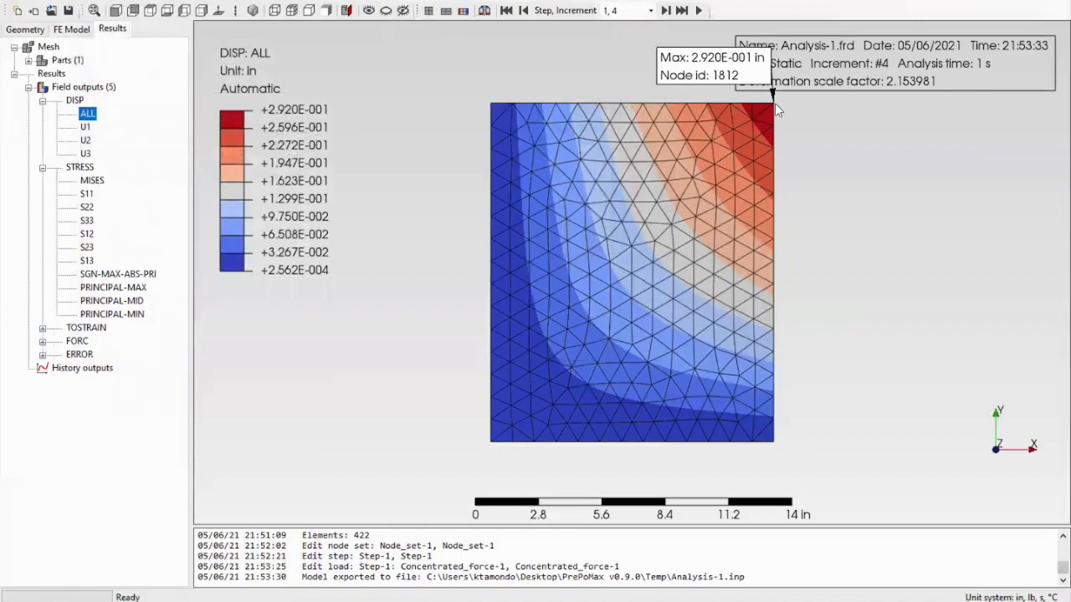
- Examine the Mises, S11, S22, S23 and S13 stress plots and the U1 displacement plot of the plate
left_click(91, 181)
left_click(87, 194)
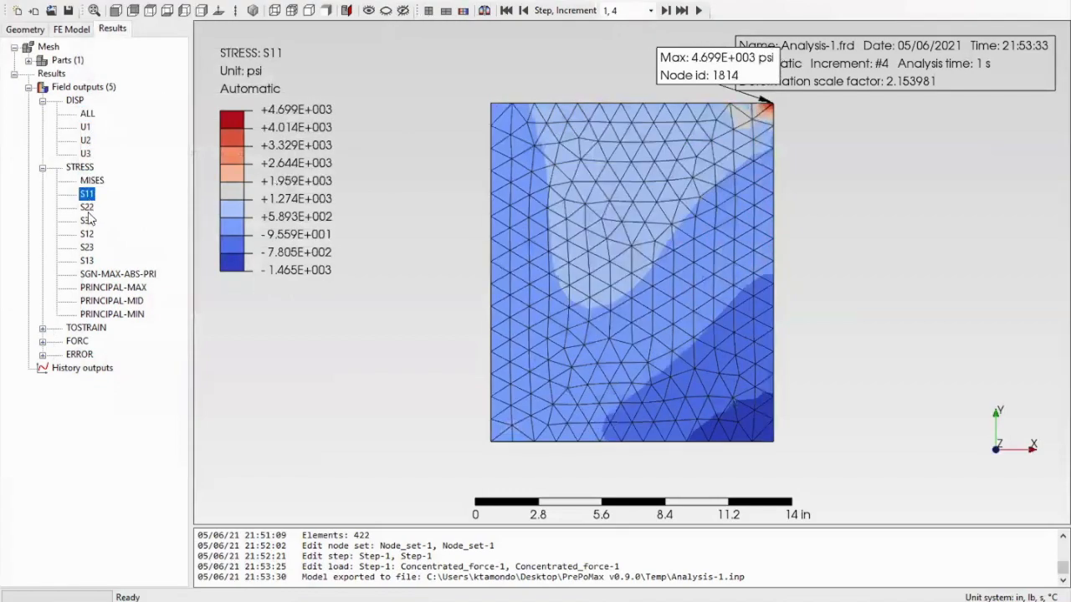
left_click(87, 208)
left_click(87, 248)
left_click(87, 261)
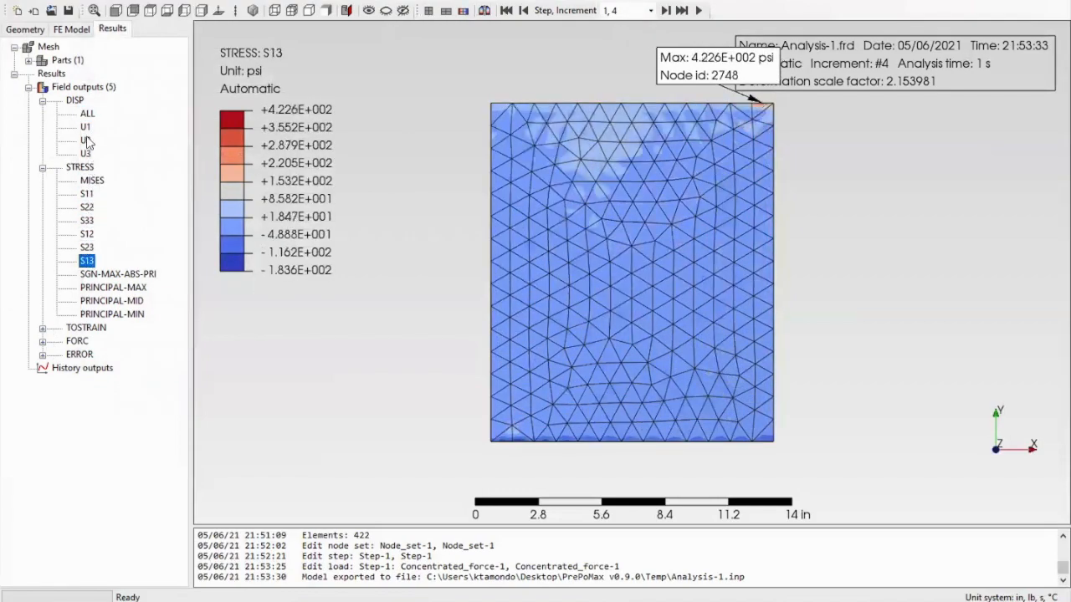
left_click(86, 127)
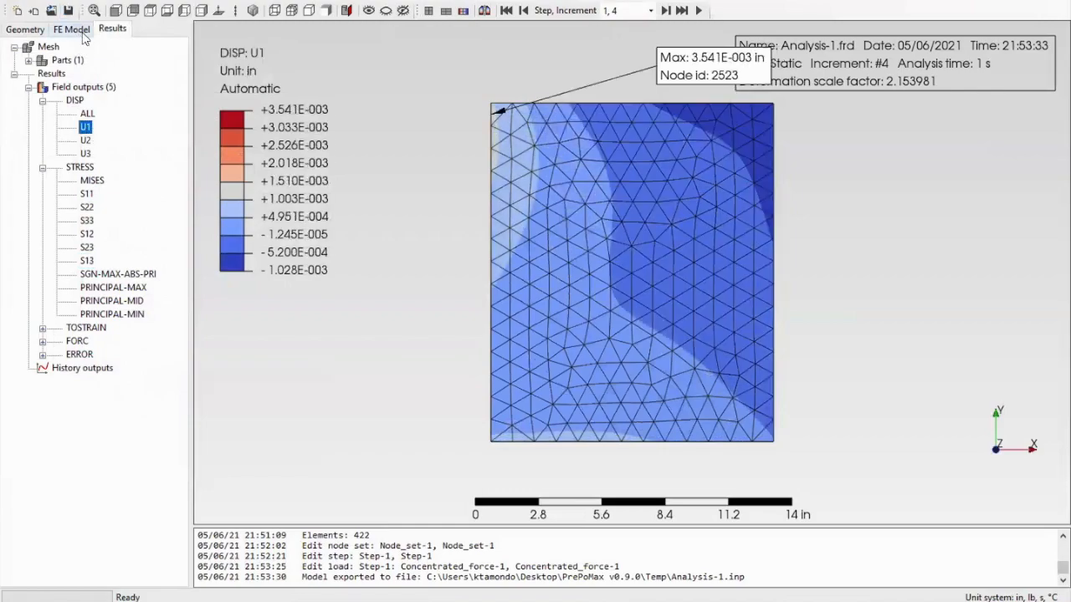
- Deactivate the load Concentrated_force-1 in Step-1 of the FE model
left_click(83, 34)
left_click(56, 349)
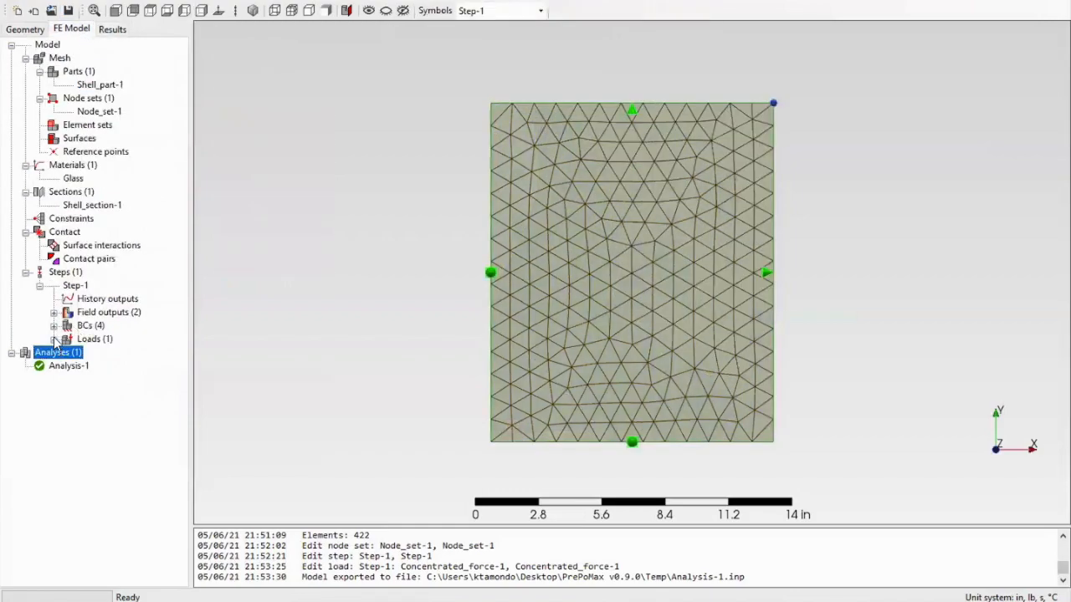
left_click(54, 338)
left_click(122, 353)
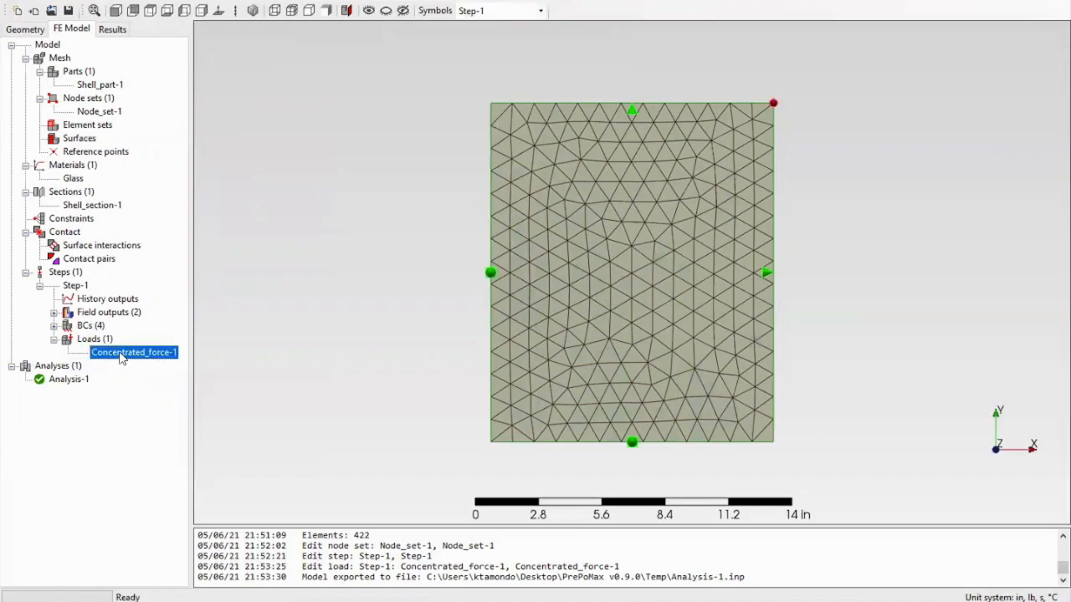
right_click(121, 356)
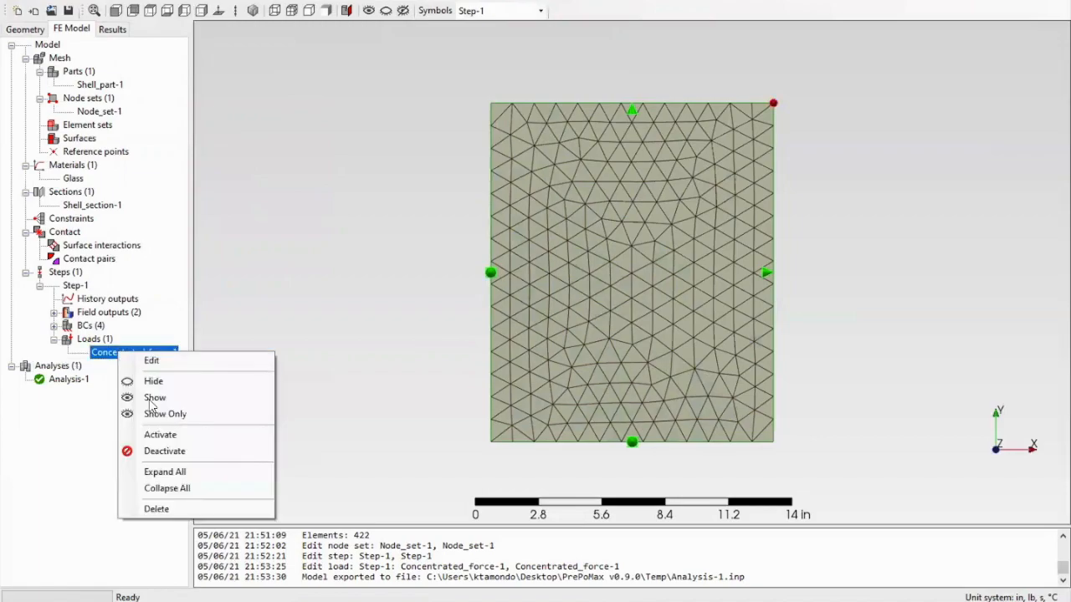
left_click(159, 450)
- Create a pressure load of 0.2778 psi in Step-1 on the entire plate surface
left_click(98, 332)
right_click(99, 340)
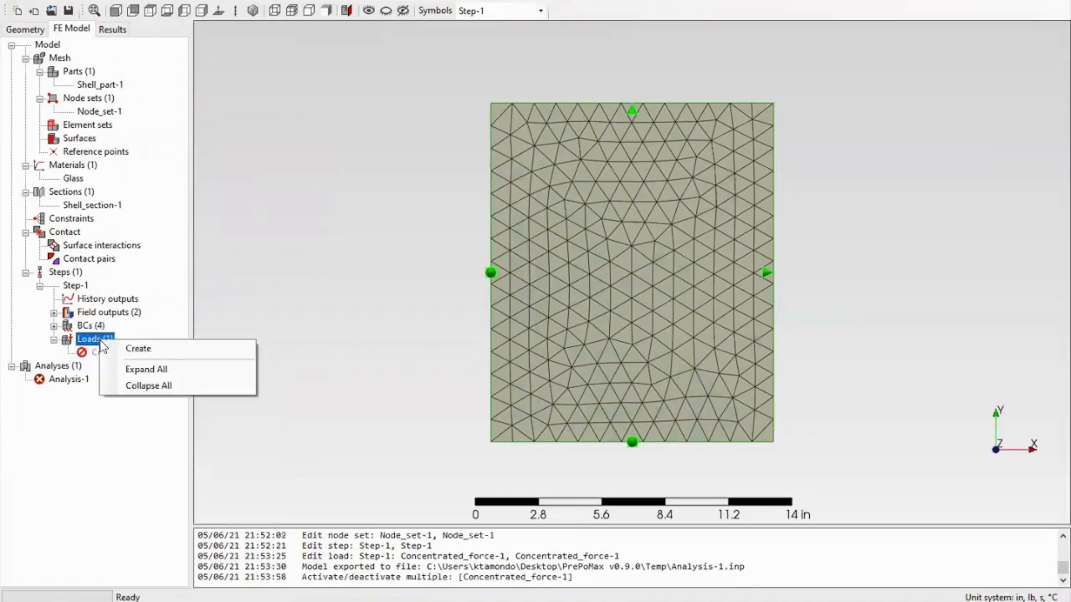
left_click(111, 349)
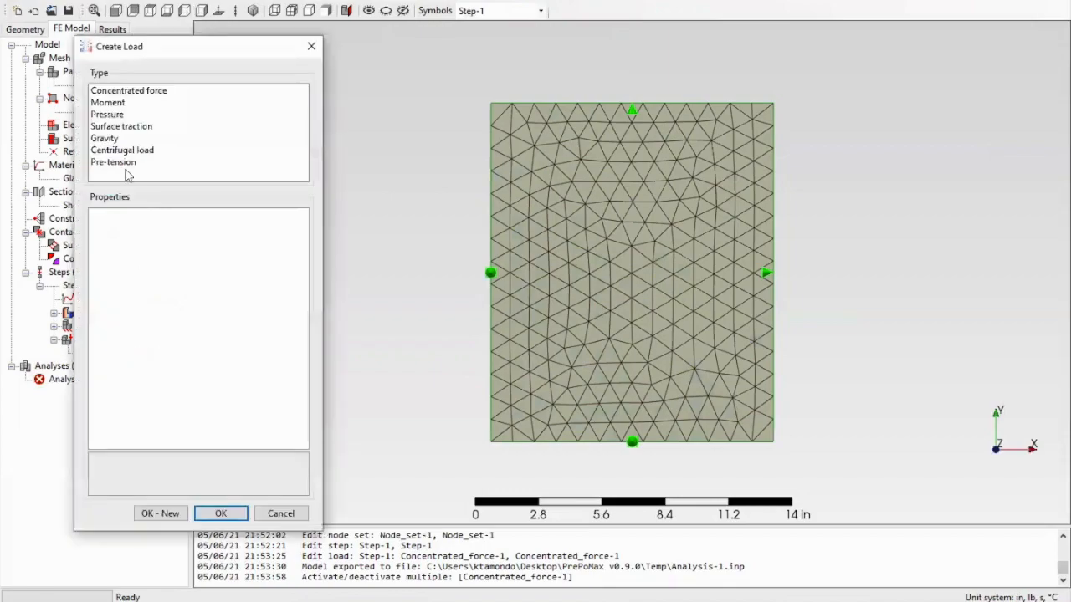
left_click(116, 115)
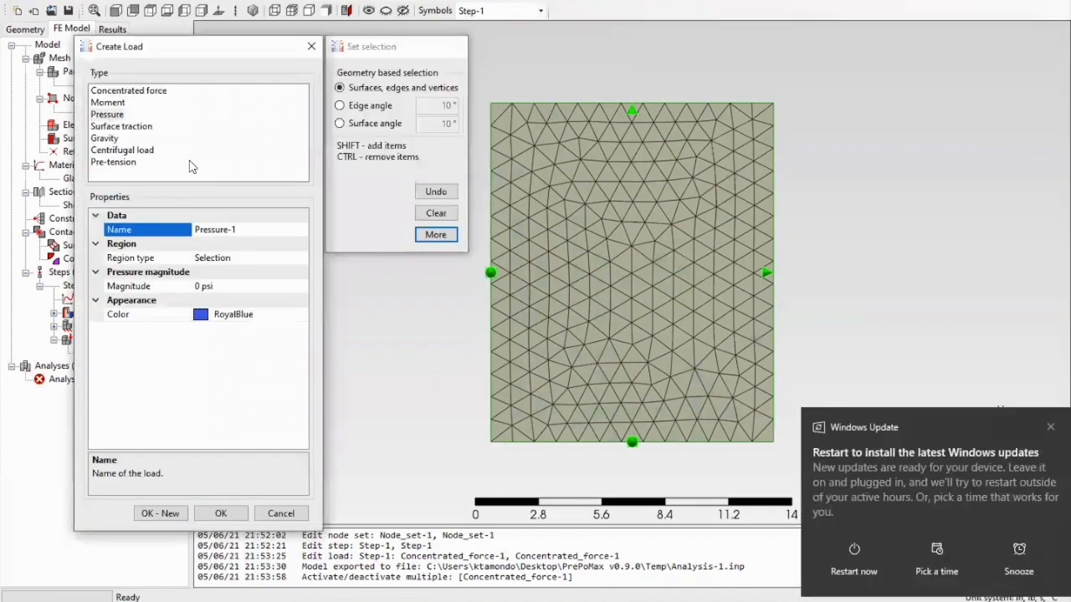
left_click(1038, 426)
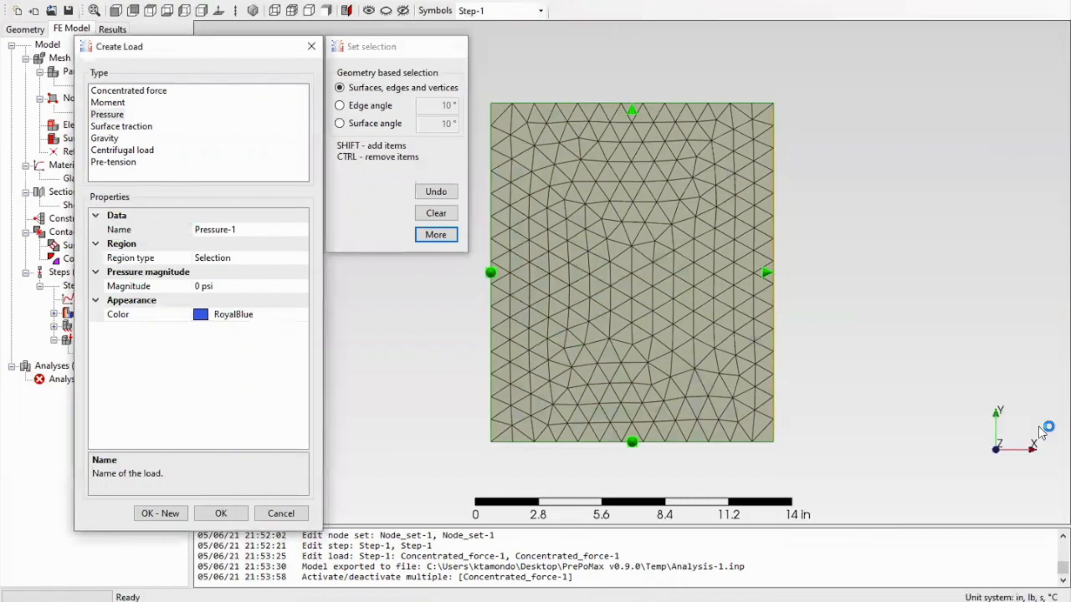
left_click(683, 302)
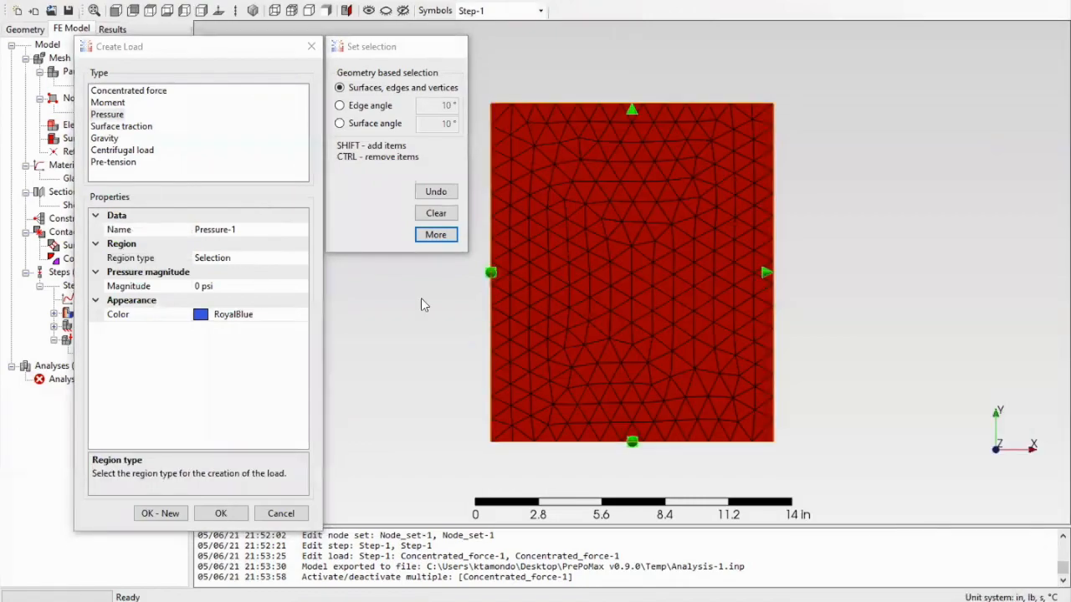
left_click(198, 285)
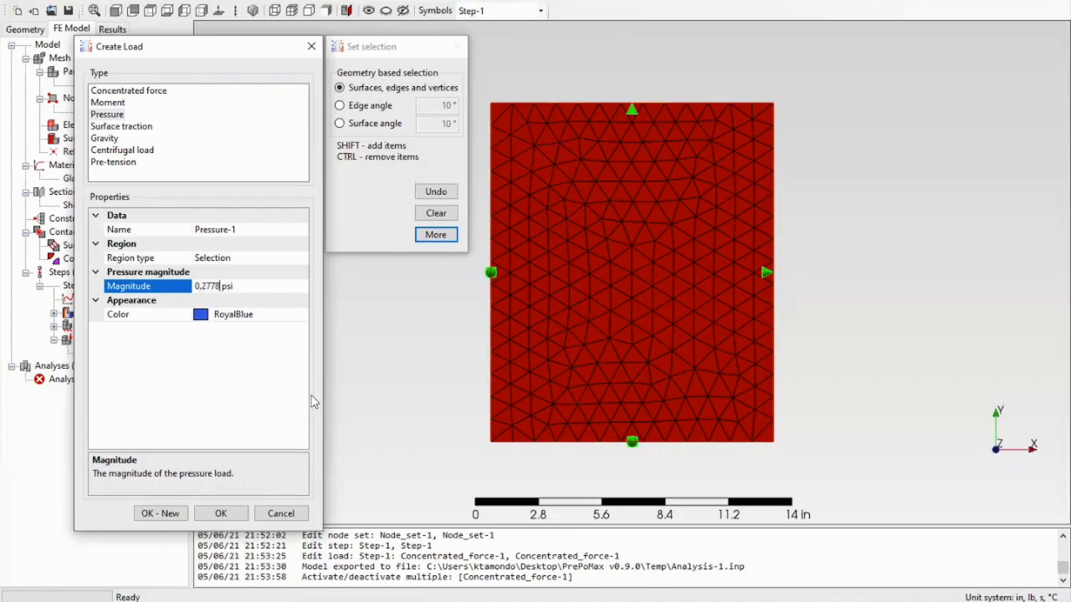
left_click(221, 513)
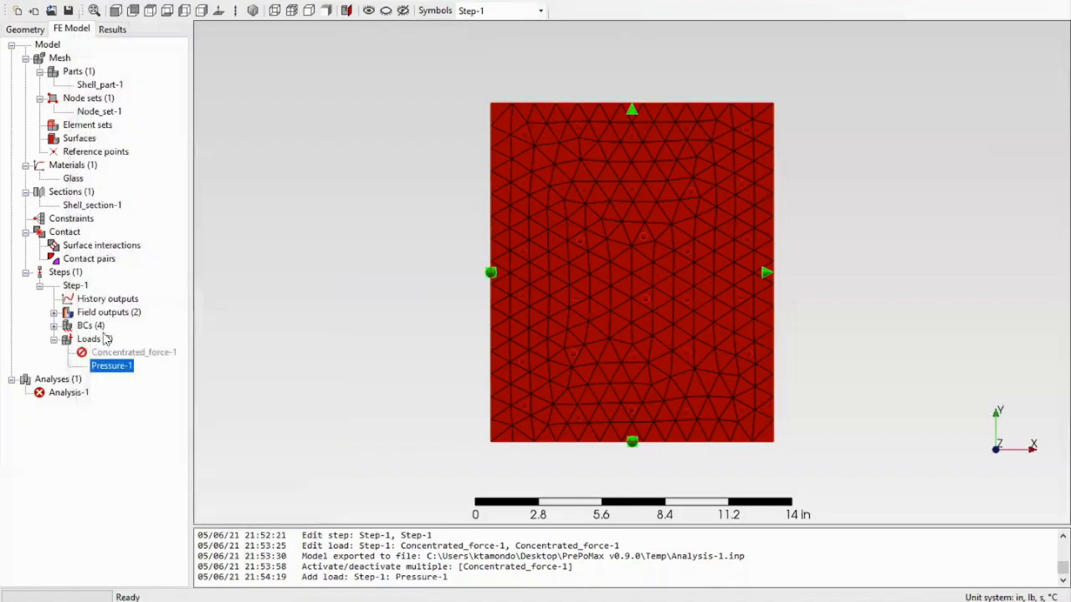
- Run Analysis-1 with the pressure load, overwriting the existing files, and open the displacement results
left_click(82, 393)
right_click(81, 394)
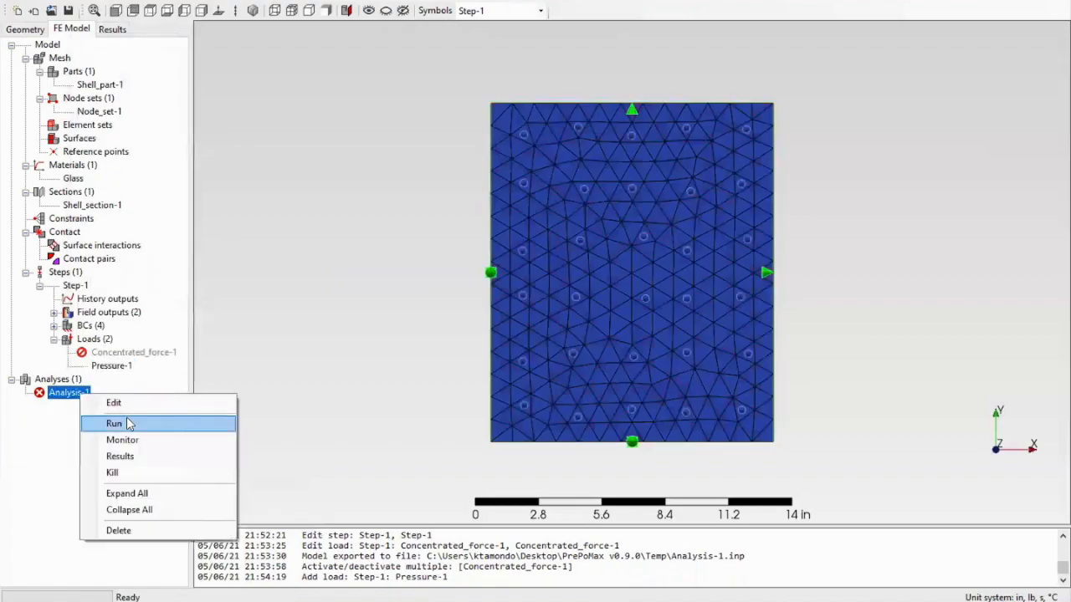
left_click(128, 424)
left_click(523, 343)
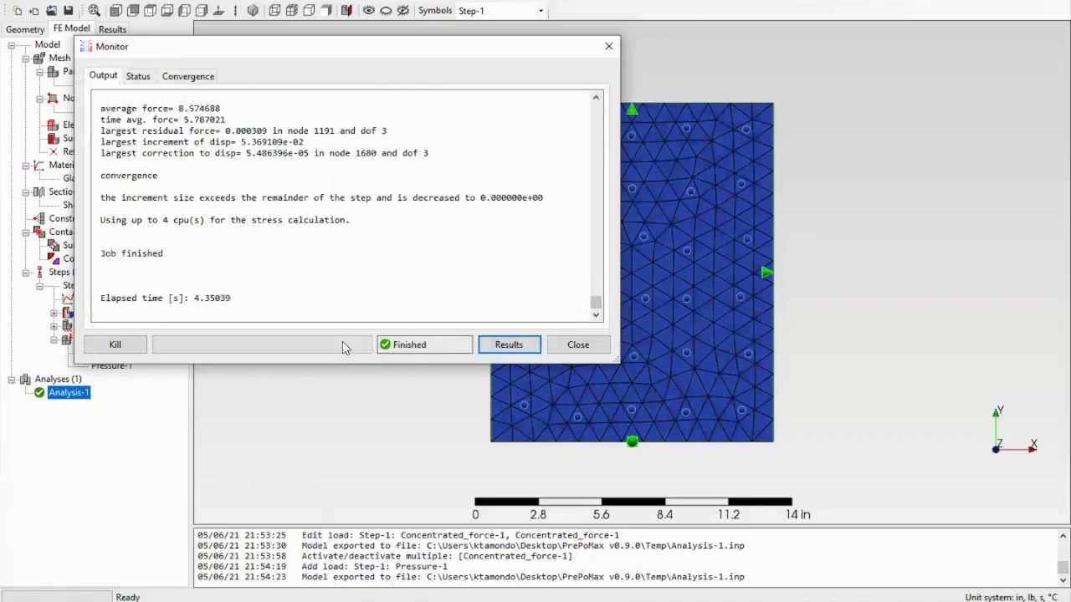
left_click(515, 345)
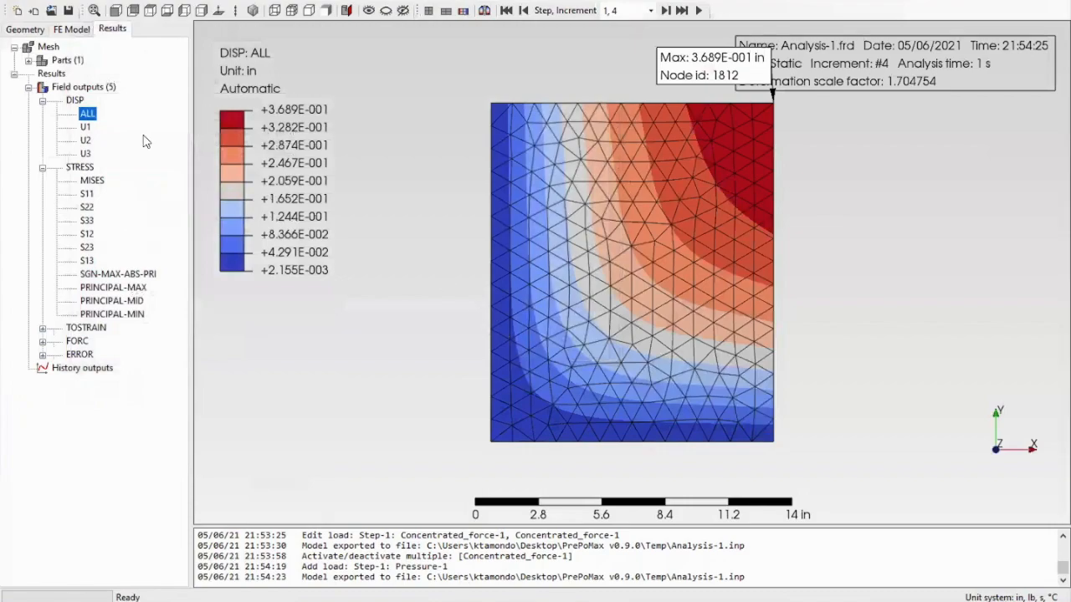
- Expand the field outputs of Step-1 and review its static step settings, including the time period
left_click(72, 30)
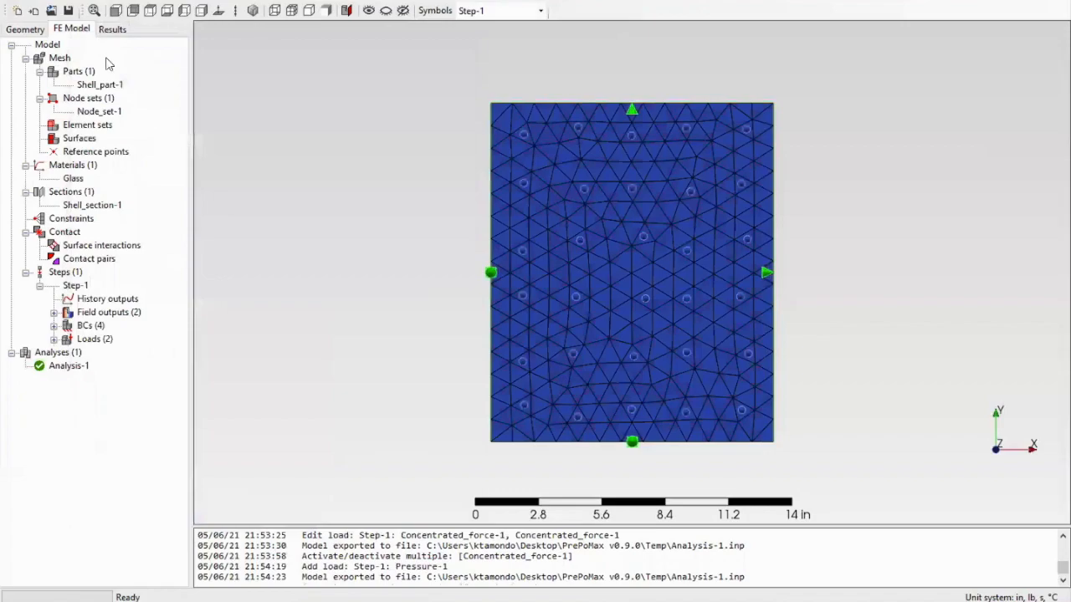
left_click(53, 312)
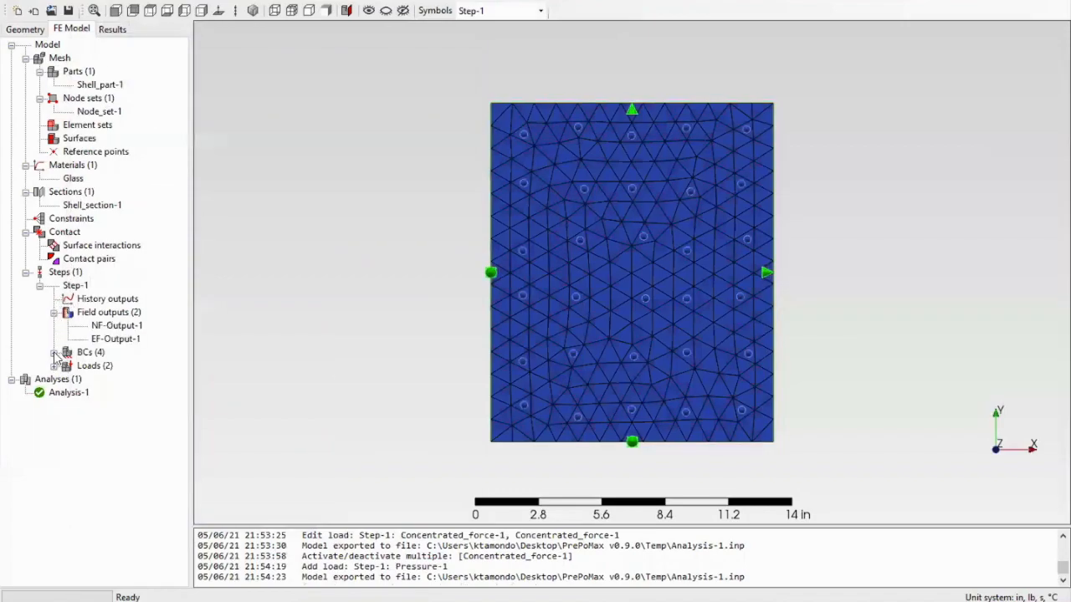
double_click(75, 285)
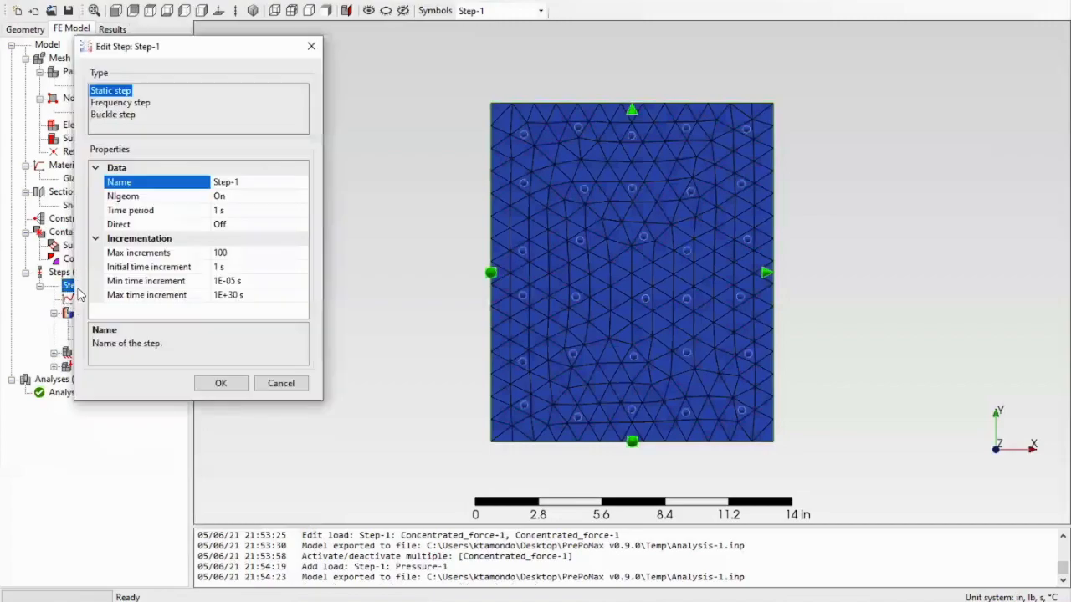
left_click(199, 212)
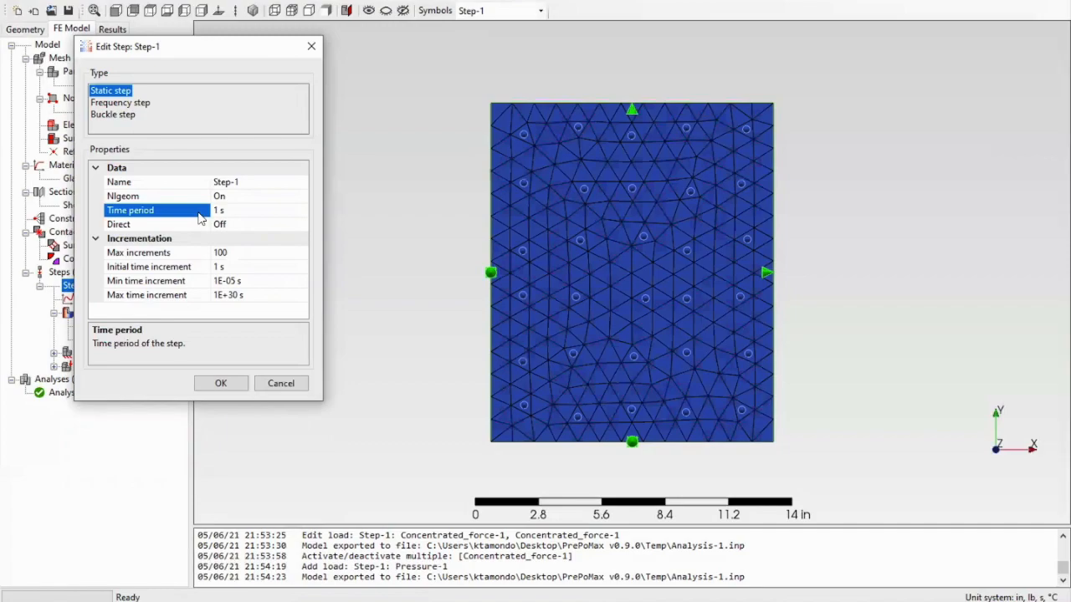
left_click(221, 383)
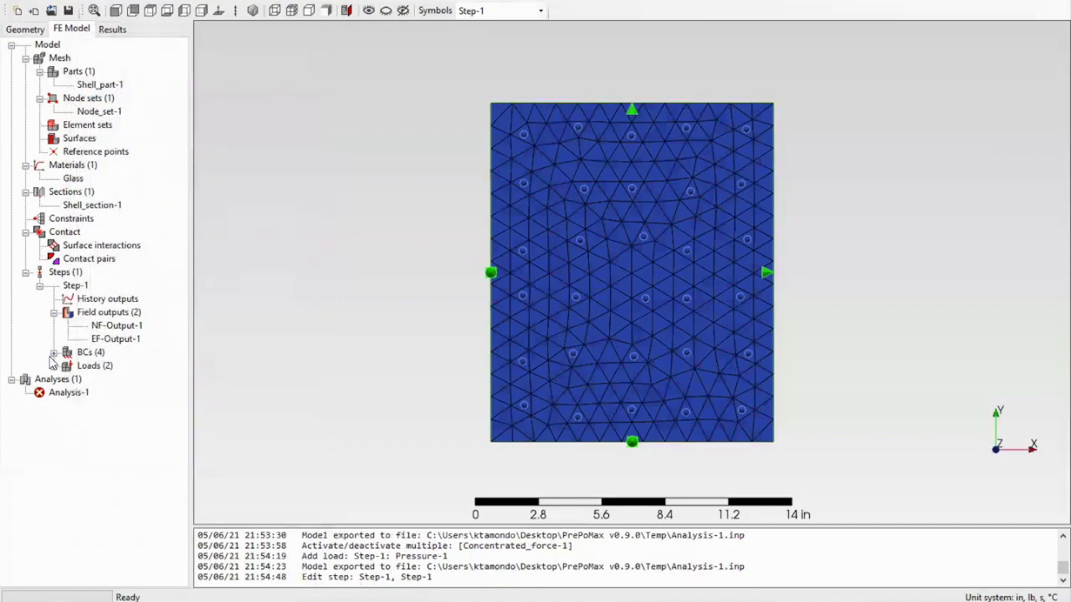
- Rerun Analysis-1 over the existing files and view the S11 stress and total displacement results
right_click(55, 393)
left_click(78, 418)
key("Return")
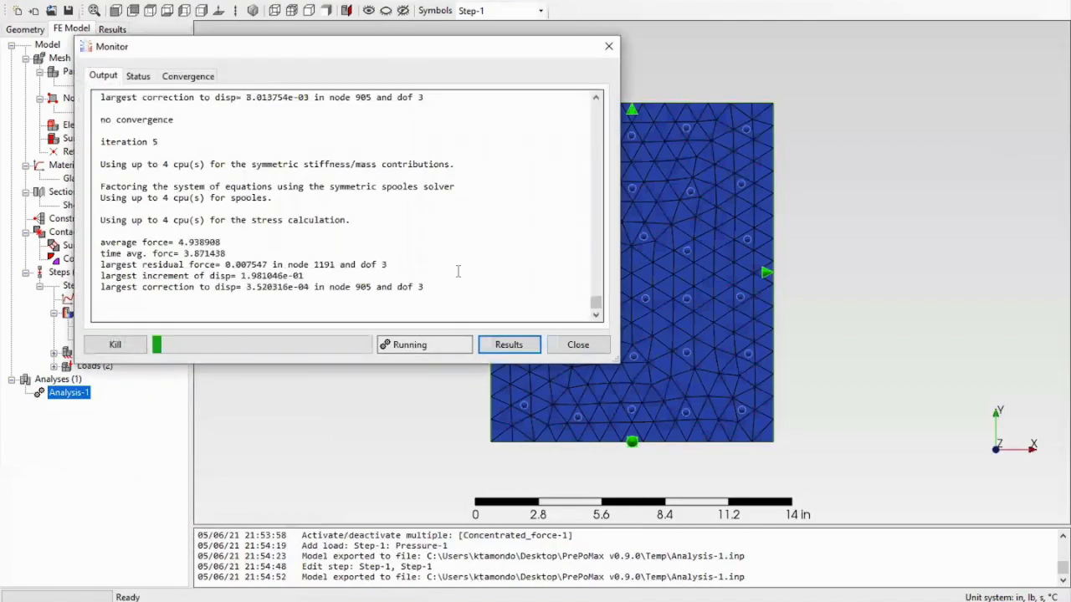
left_click(508, 345)
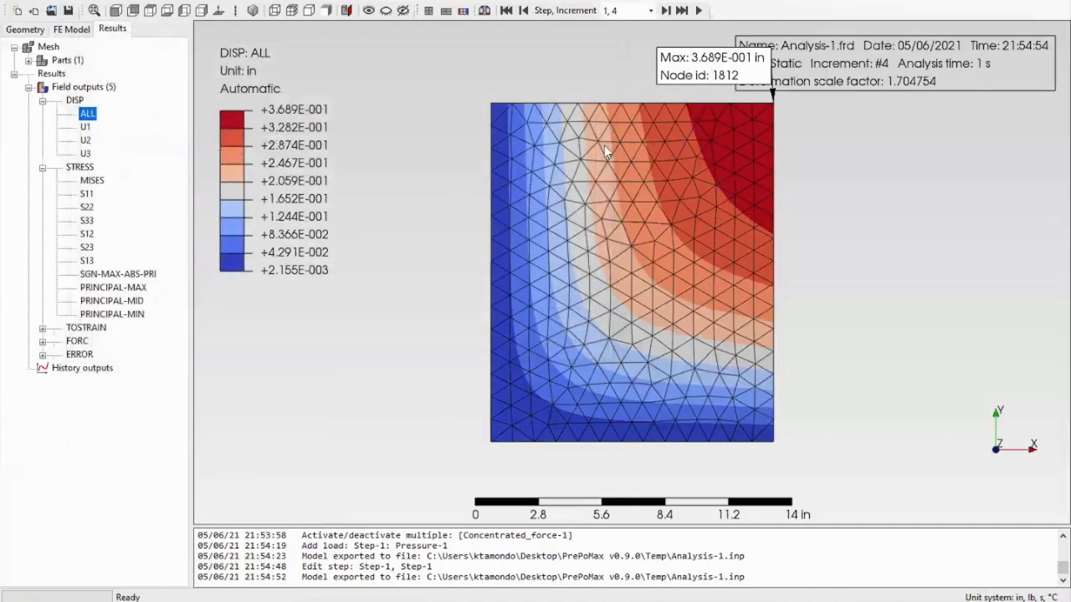
left_click(87, 195)
left_click(87, 113)
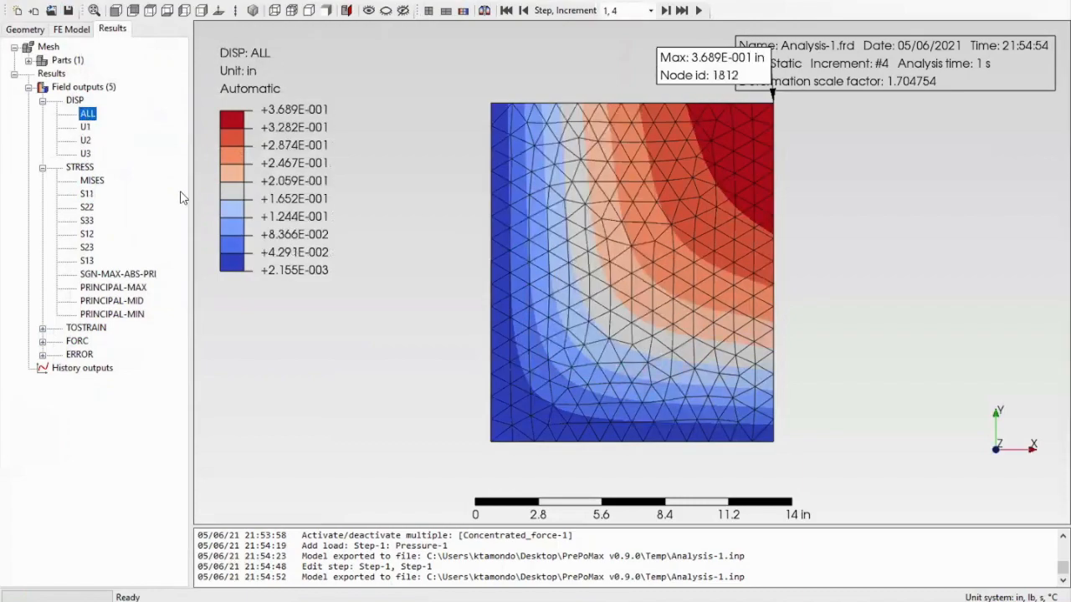